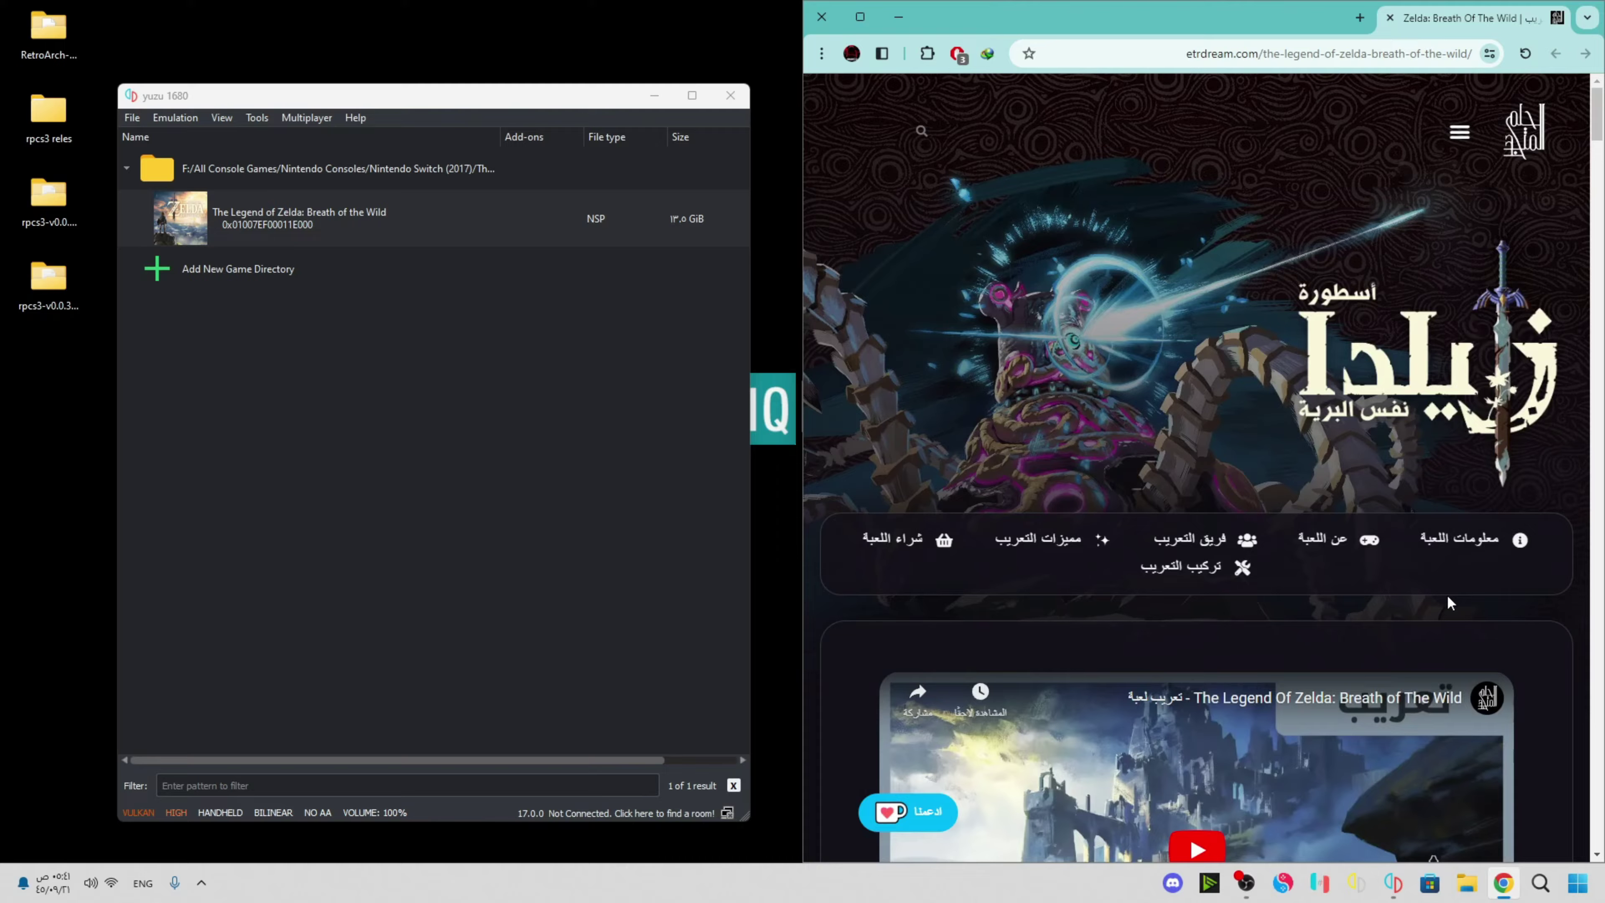
Download the Nintendo Switch version of the Arabic translation to the Desktop as p1cjey and close the browser.
scroll(1448, 597, "down", 15)
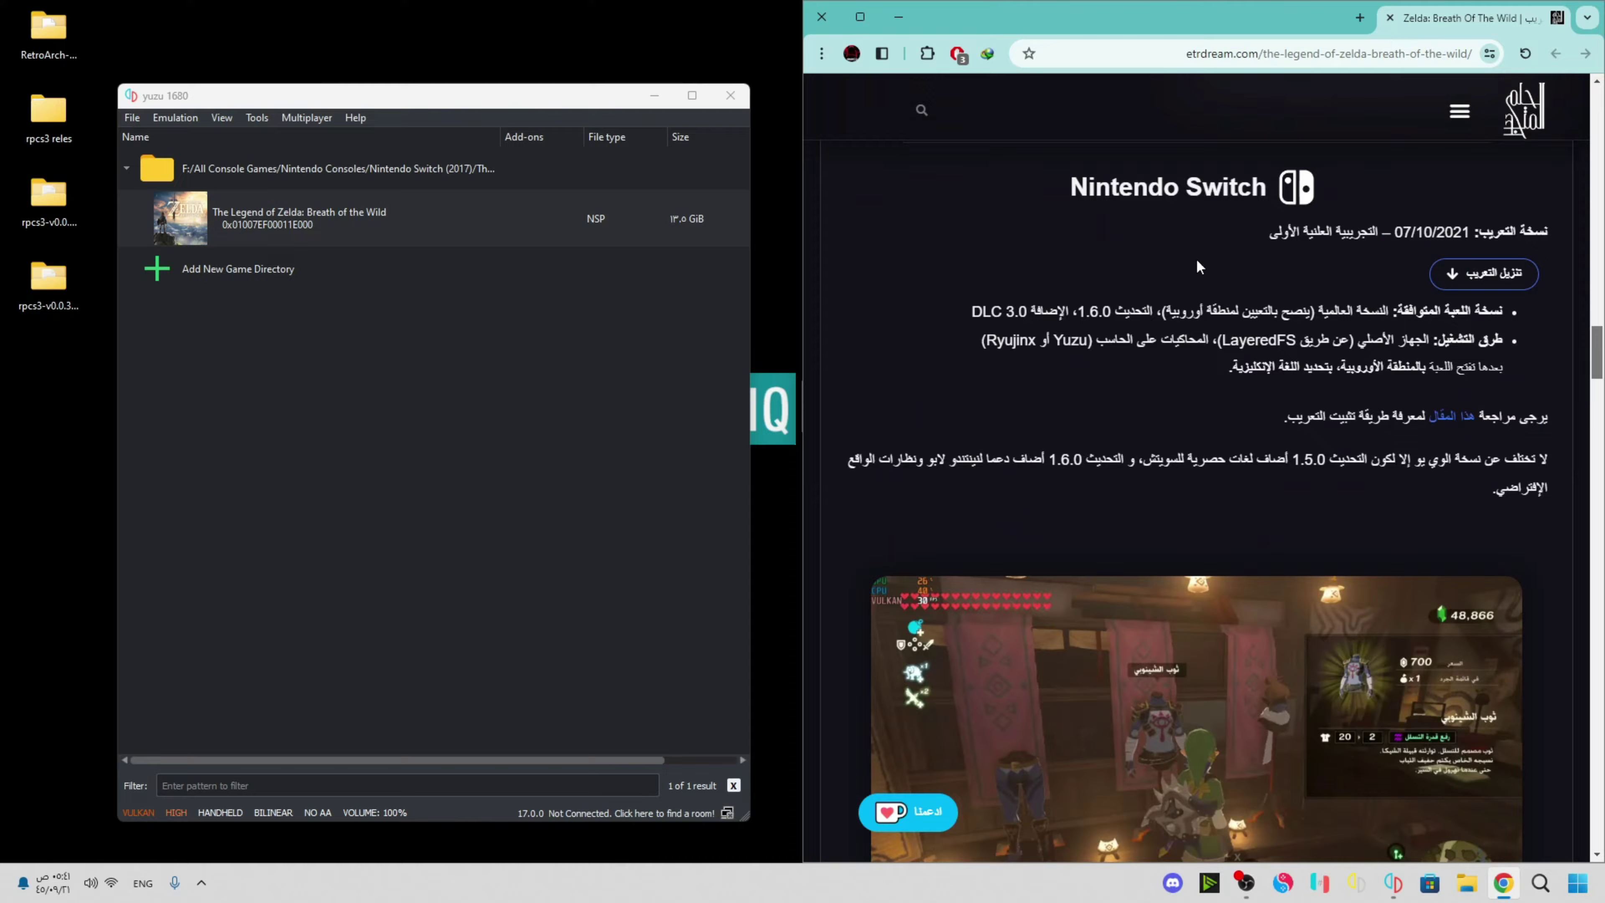
left_click(1495, 280)
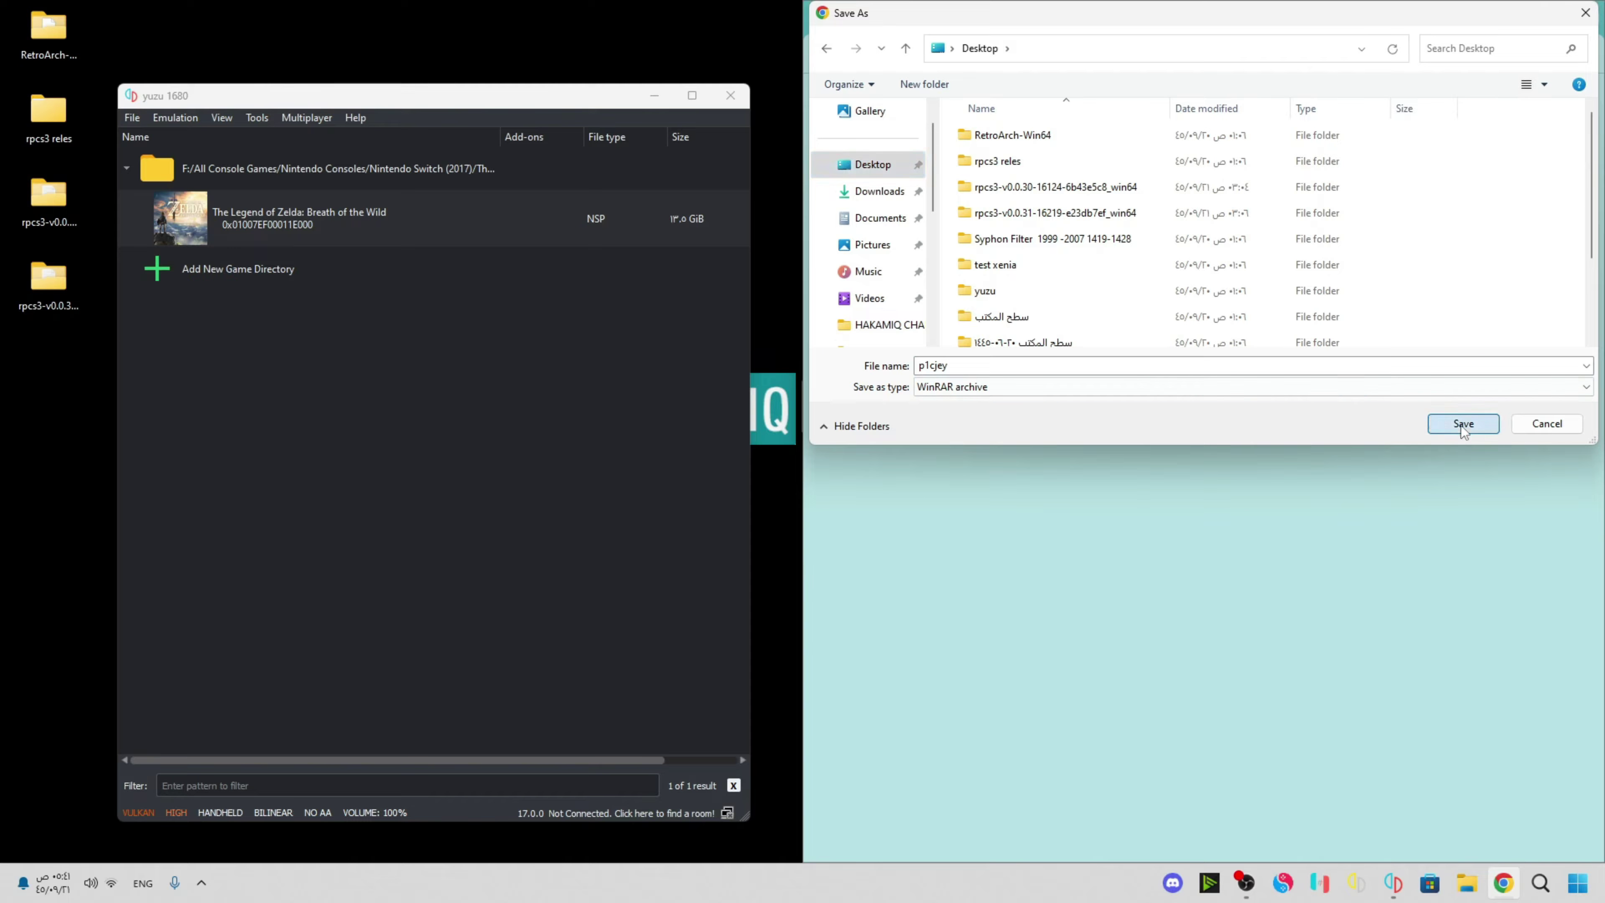
left_click(1463, 423)
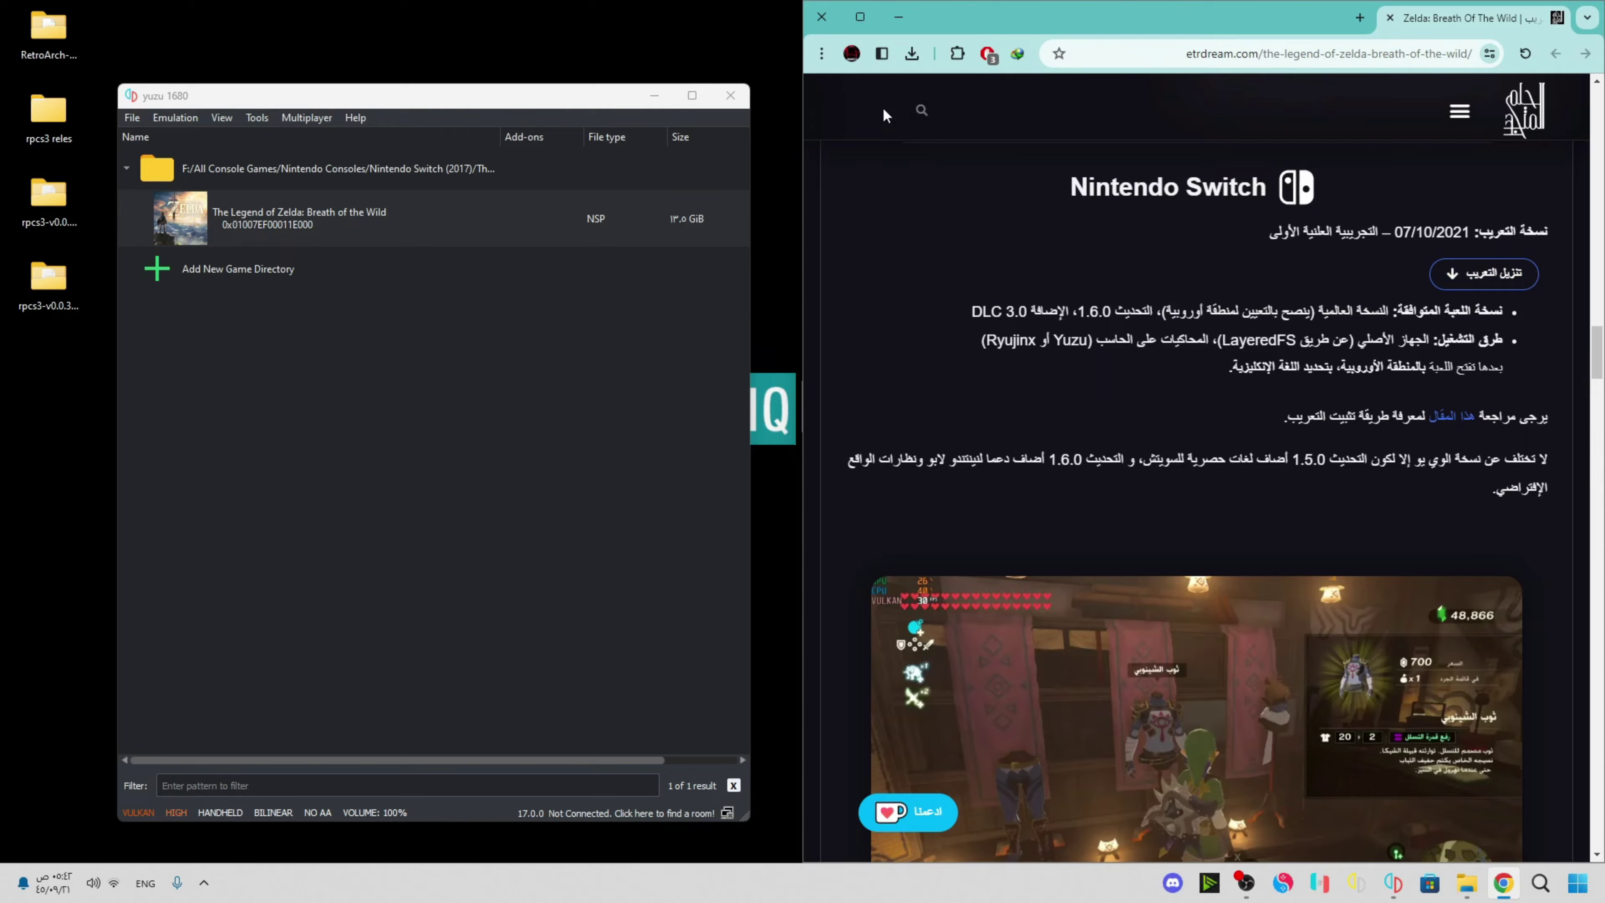
left_click(822, 18)
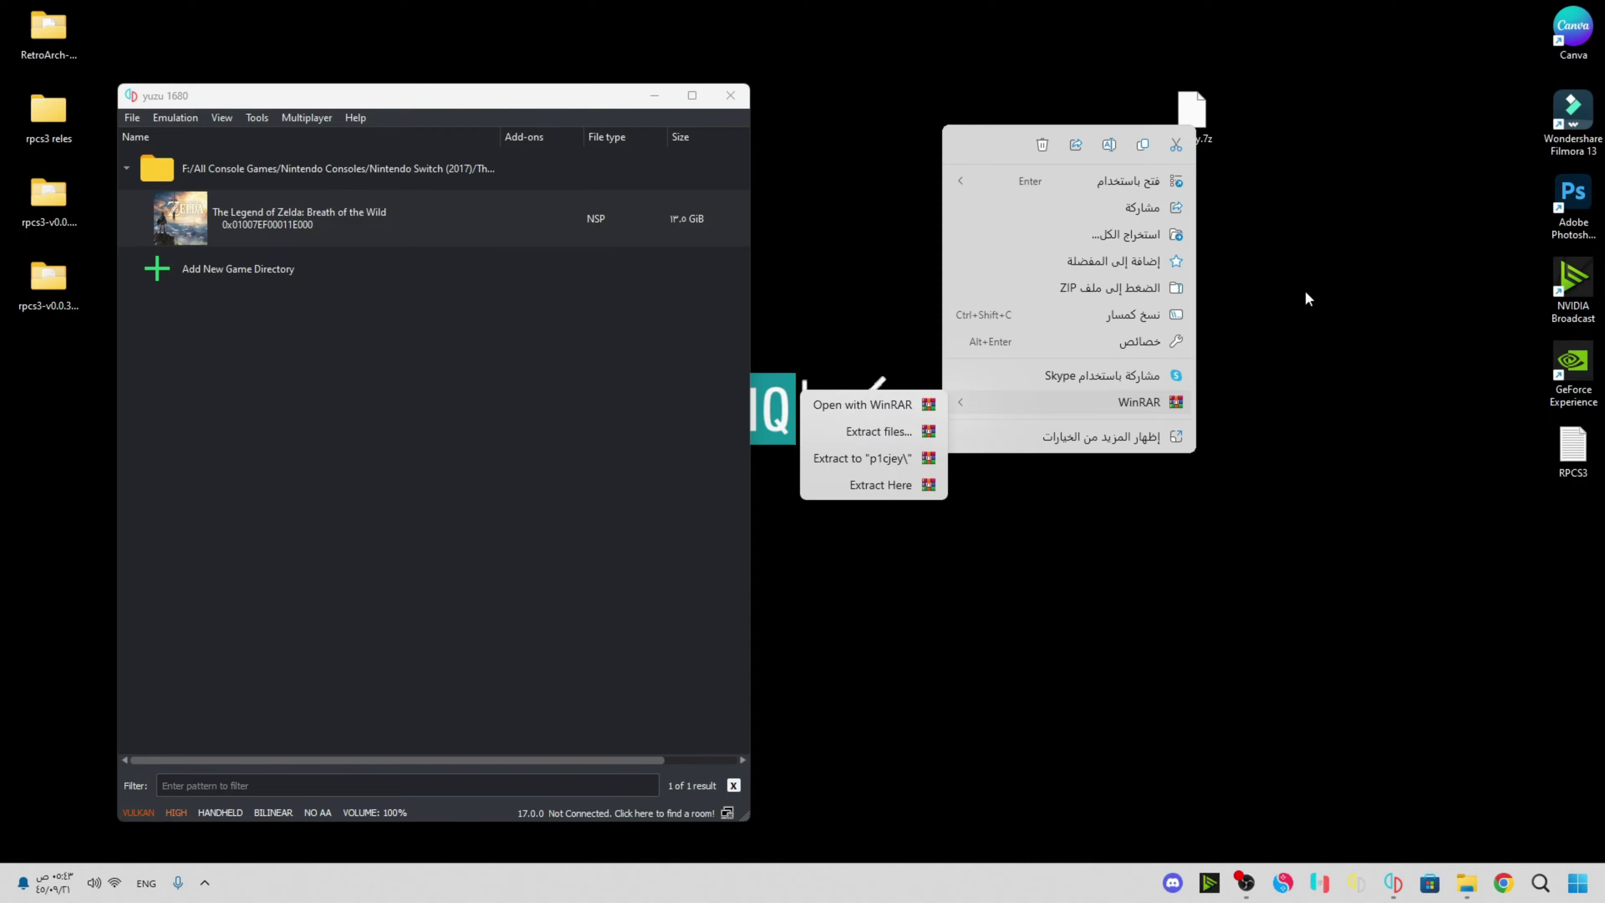
Extract the p1cjey.7z archive on the desktop into its own p1cjey folder with WinRAR.
left_click(1332, 153)
right_click(1192, 113)
left_click(1163, 435)
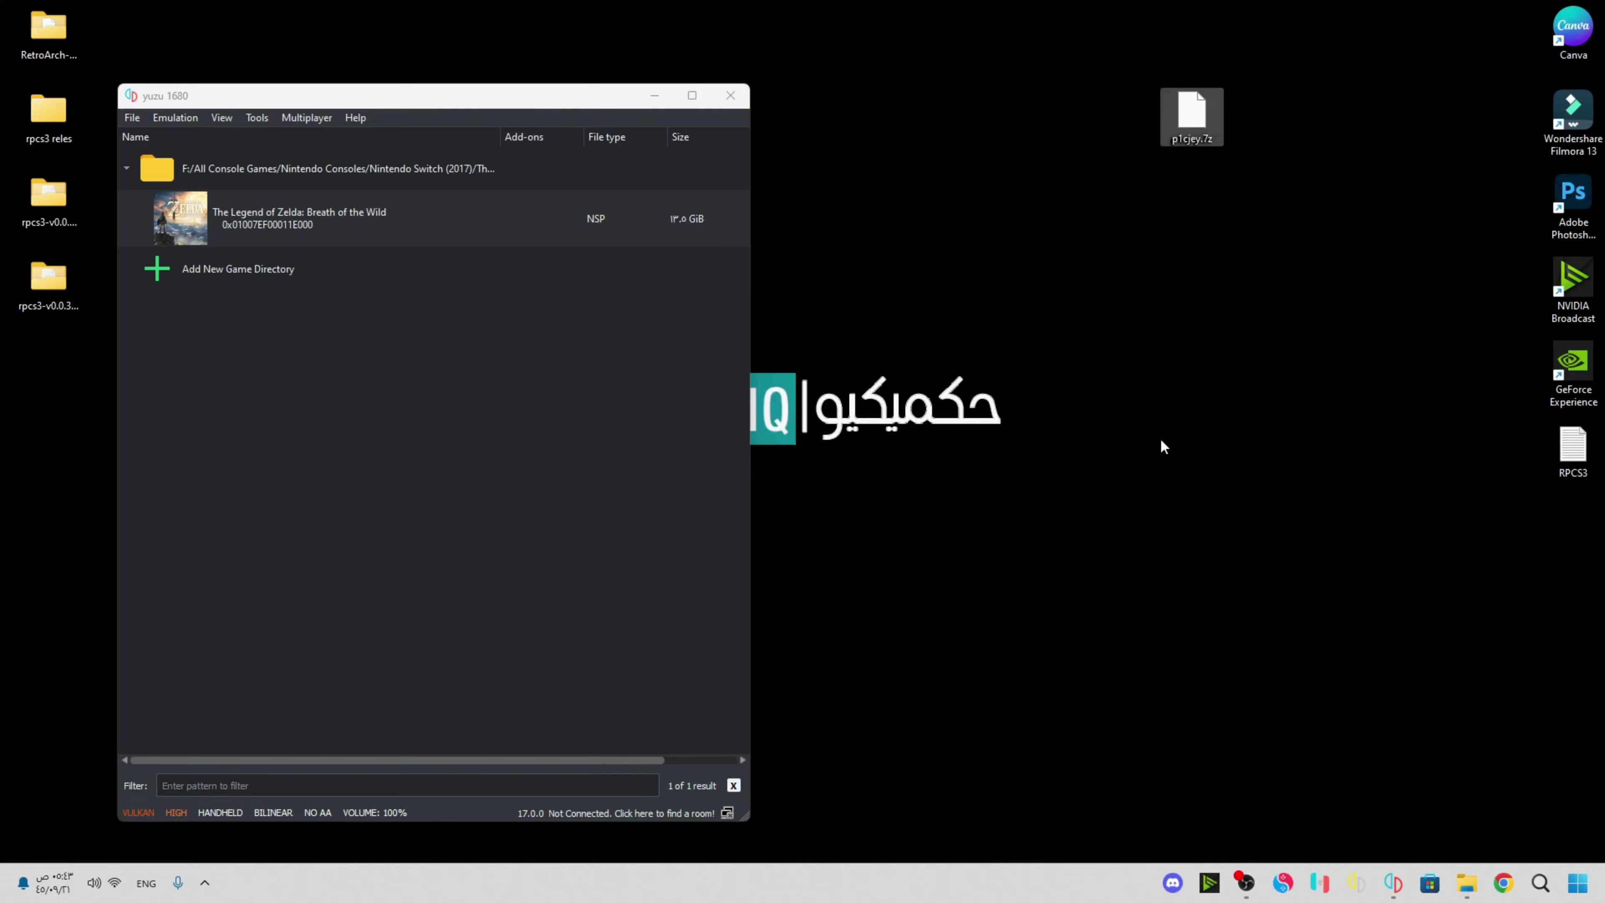
mouse_move(1112, 151)
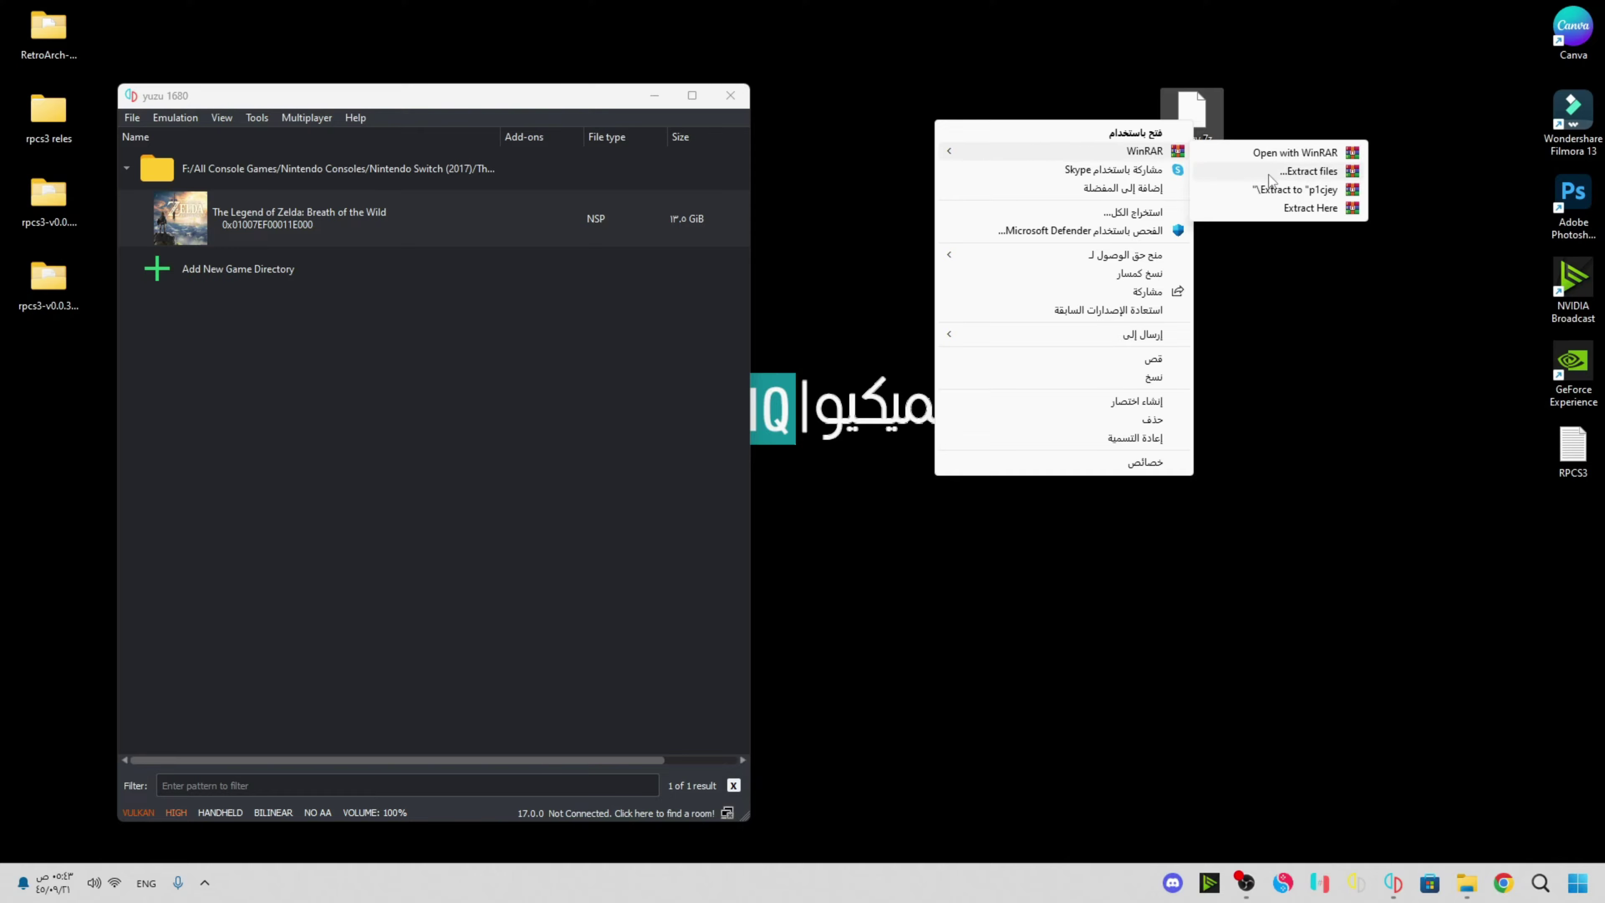
left_click(1310, 194)
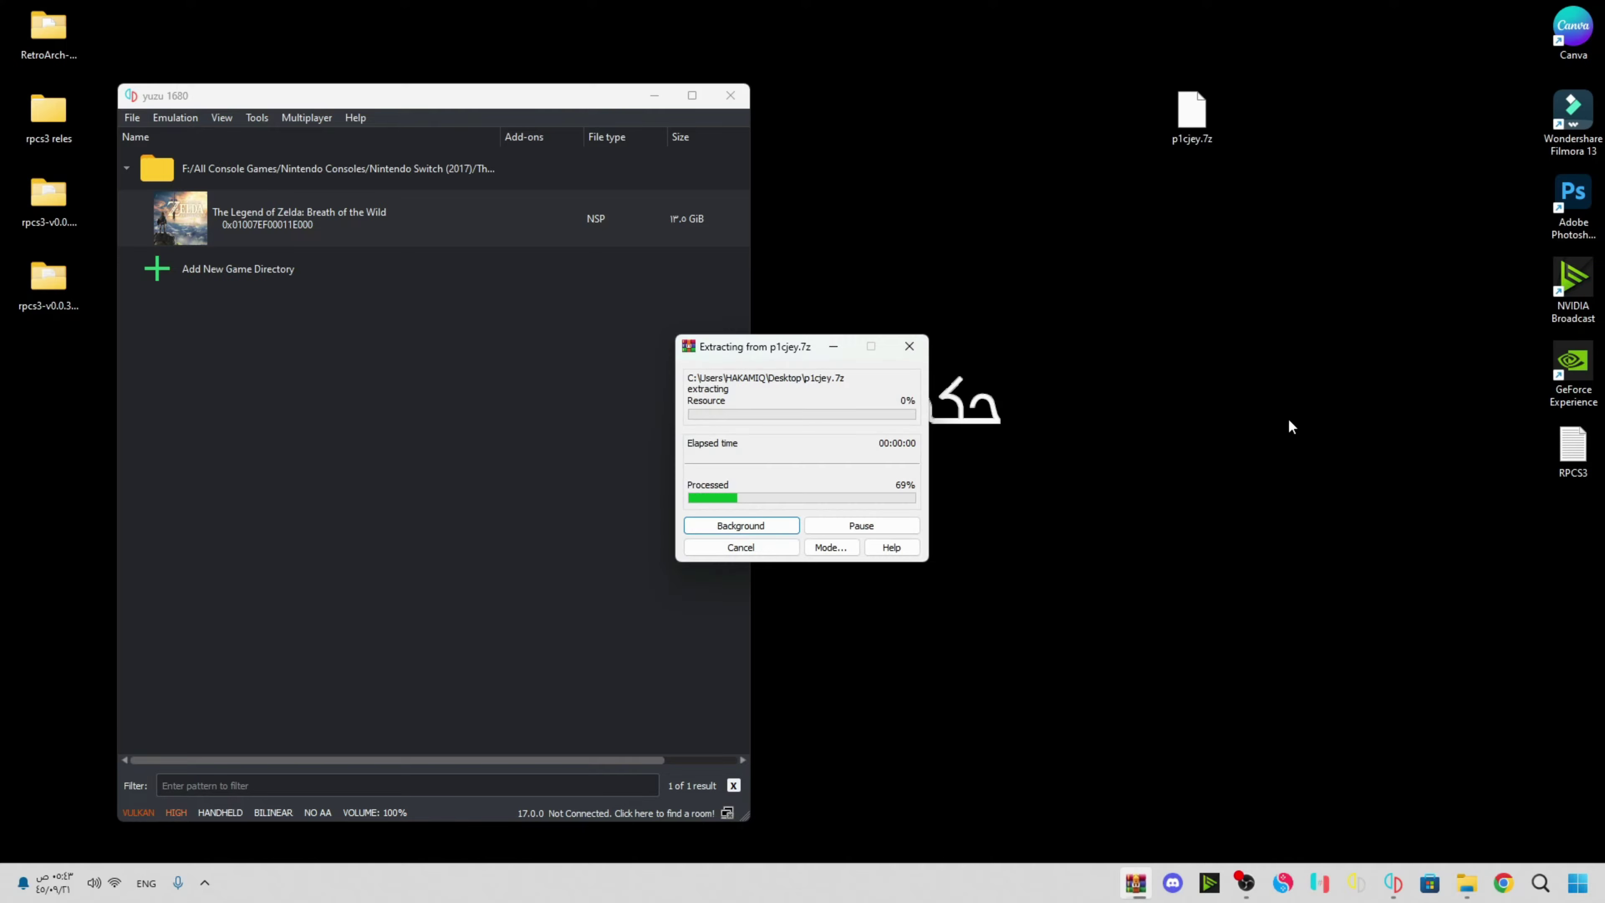
Open the extracted p1cjey folder and resize and place its window beside the yuzu window.
double_click(1311, 209)
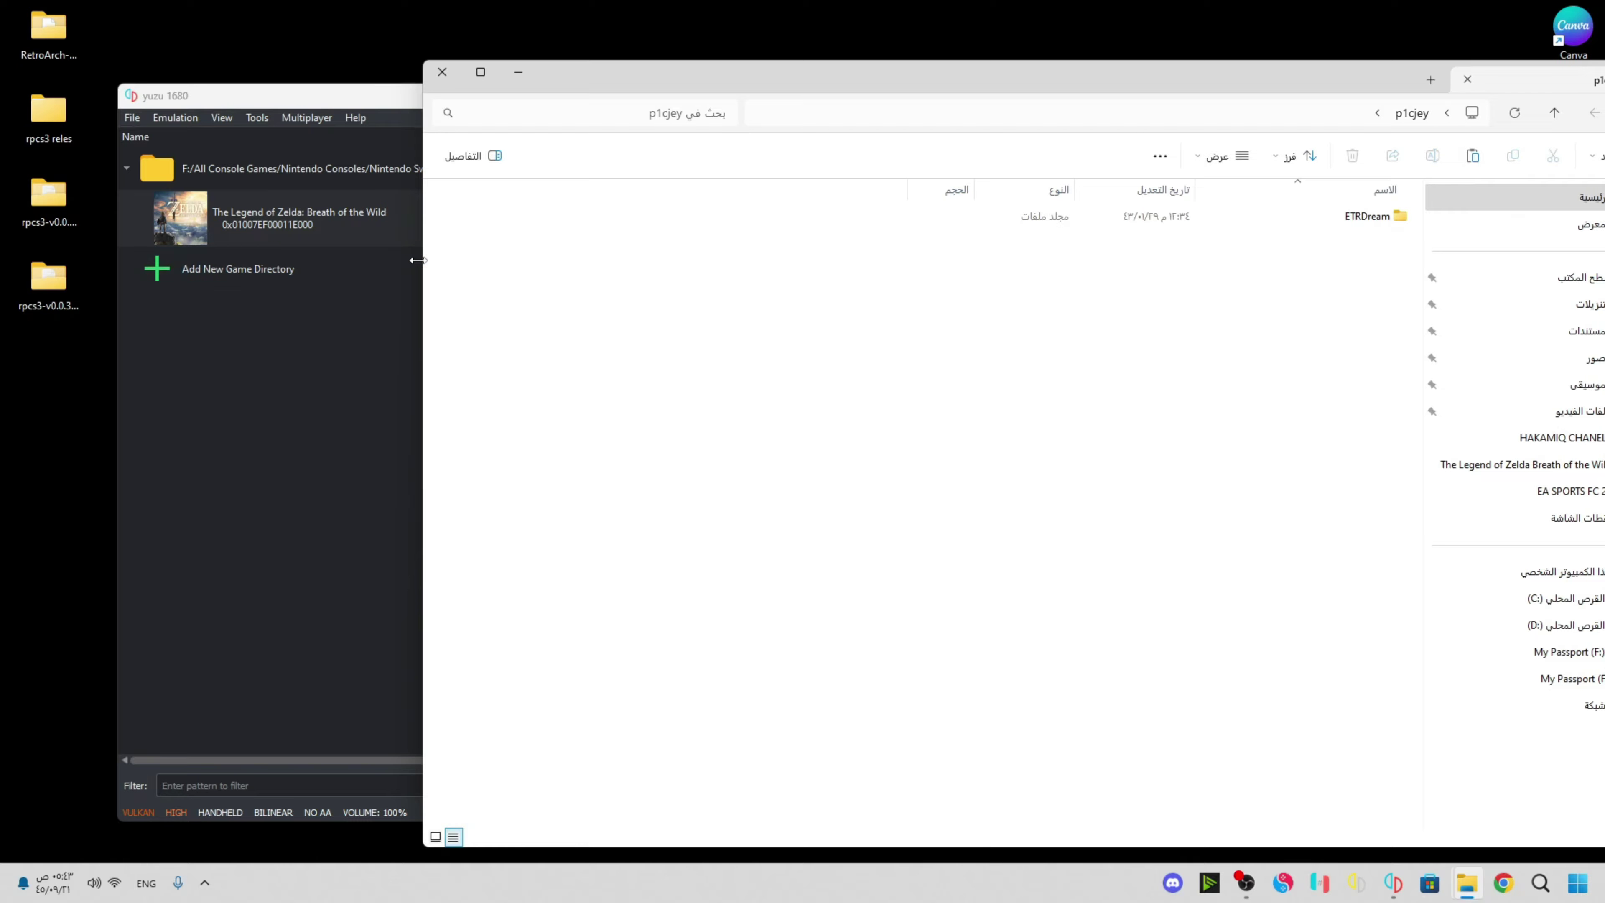
left_click_drag(421, 255, 939, 255)
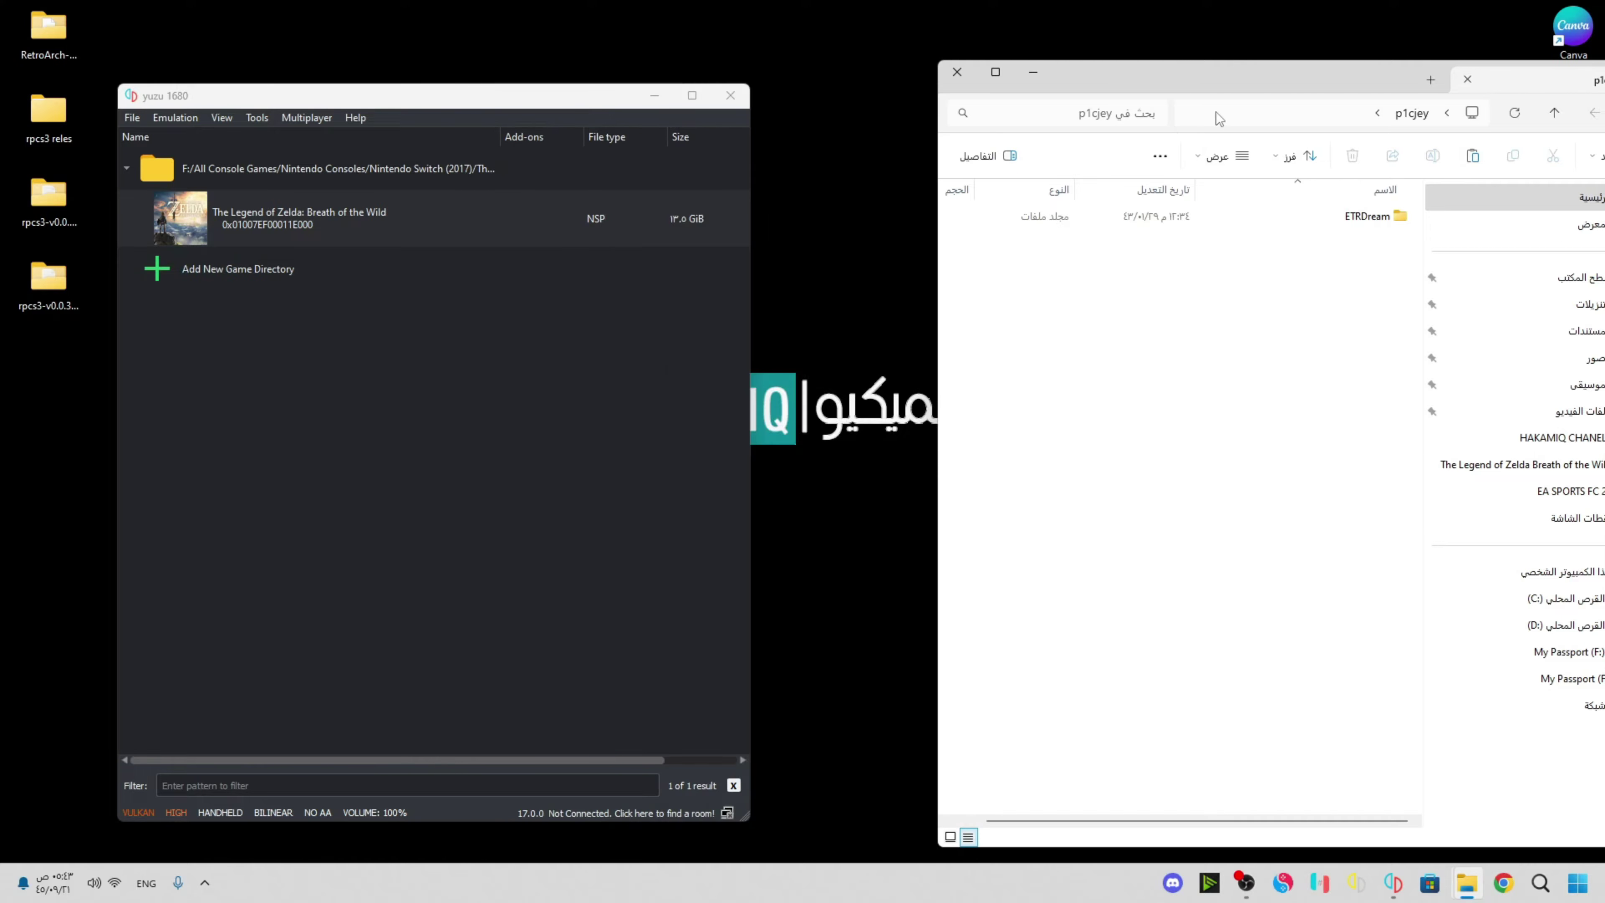
left_click_drag(1217, 71, 1135, 85)
left_click(1218, 286)
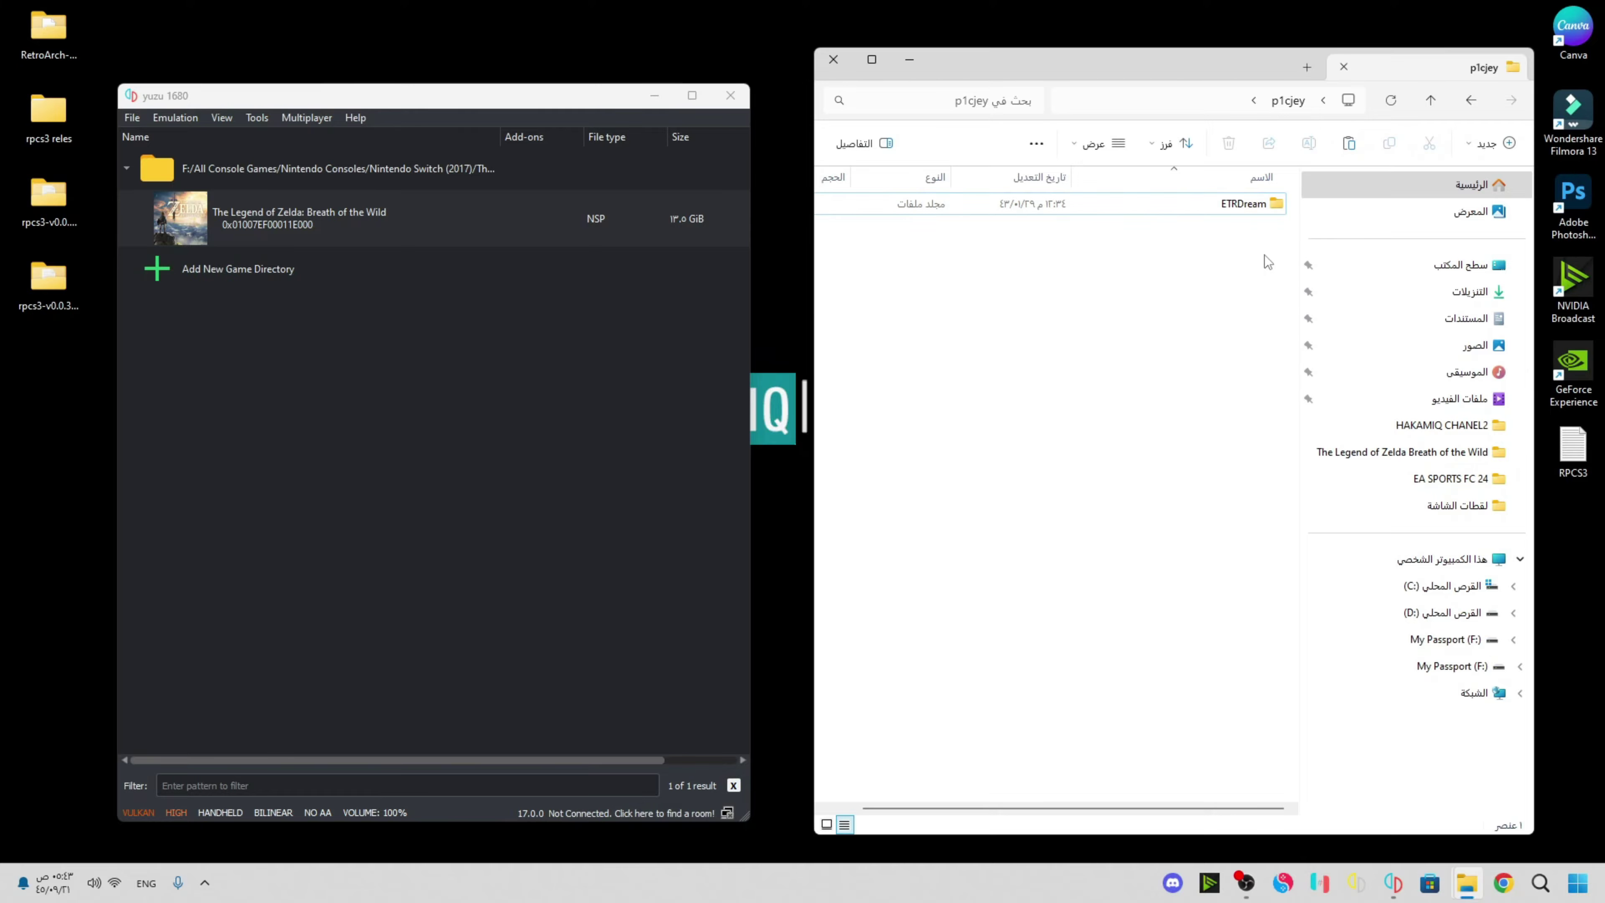
Move the ETRDream folder into the mod data location of The Legend of Zelda: Breath of the Wild and close both folder windows.
left_click(344, 221)
right_click(343, 220)
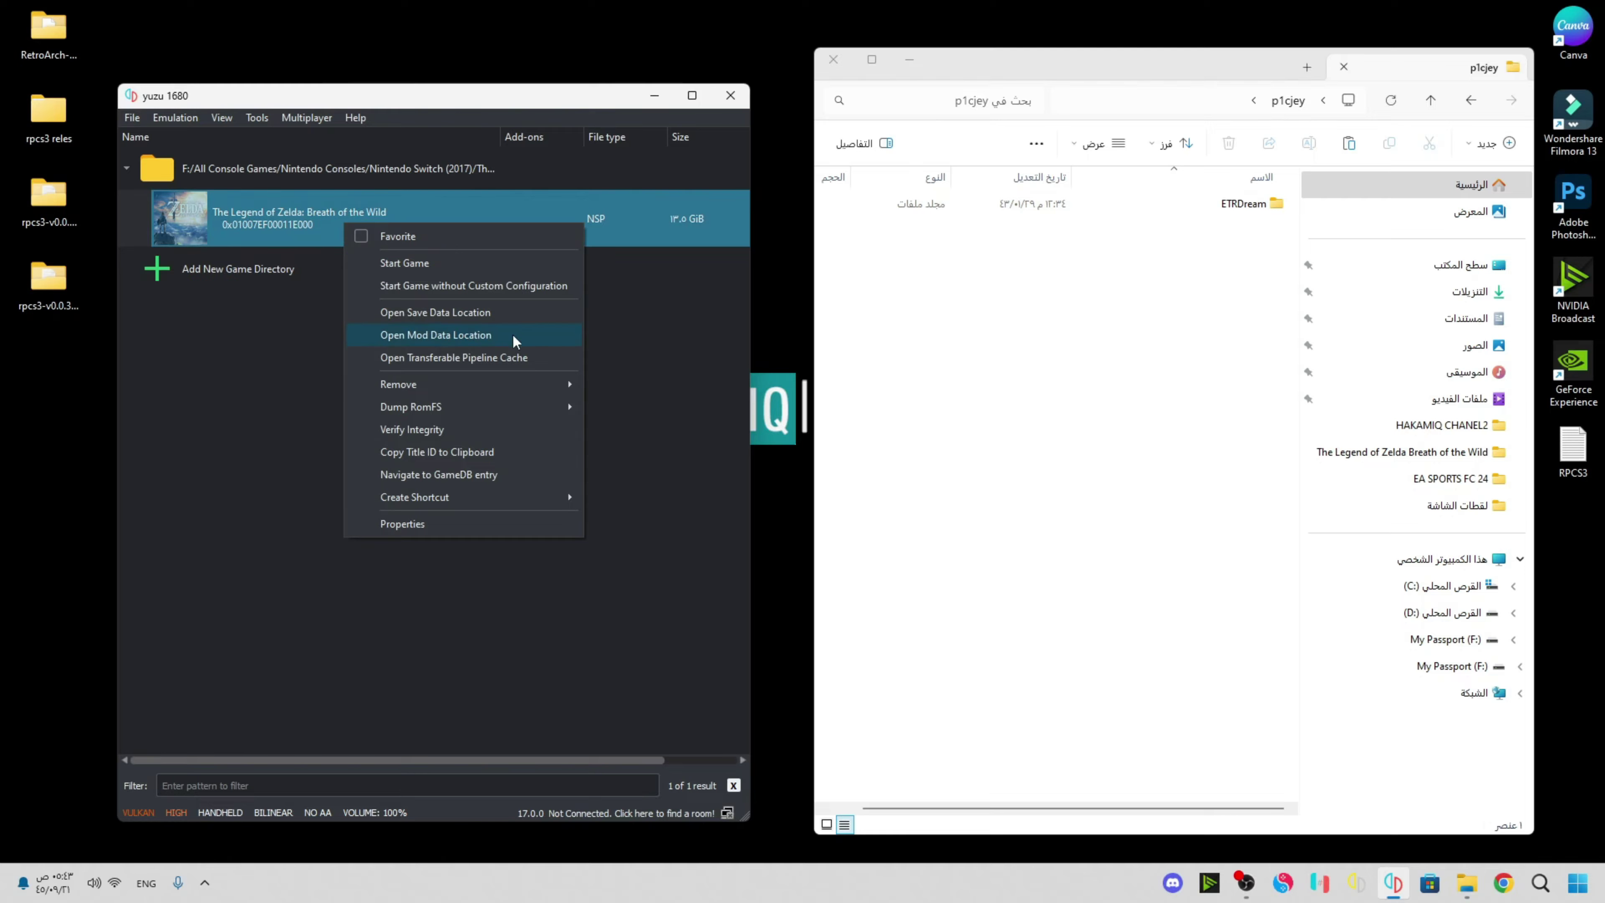
left_click(499, 337)
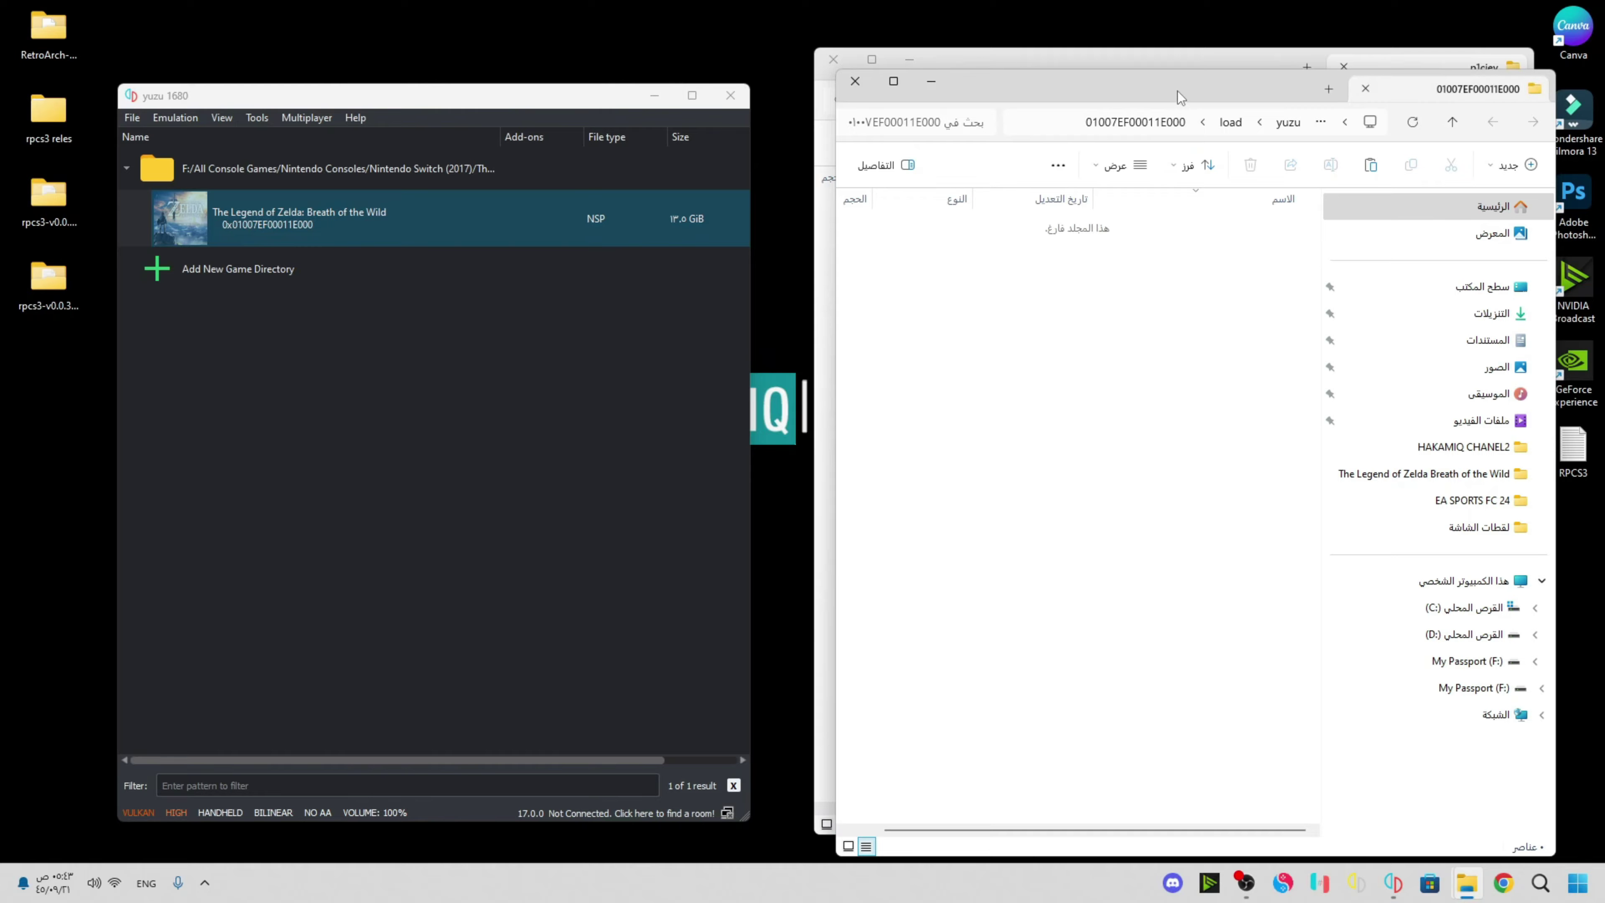
left_click_drag(1177, 91, 460, 78)
left_click_drag(1239, 204, 358, 252)
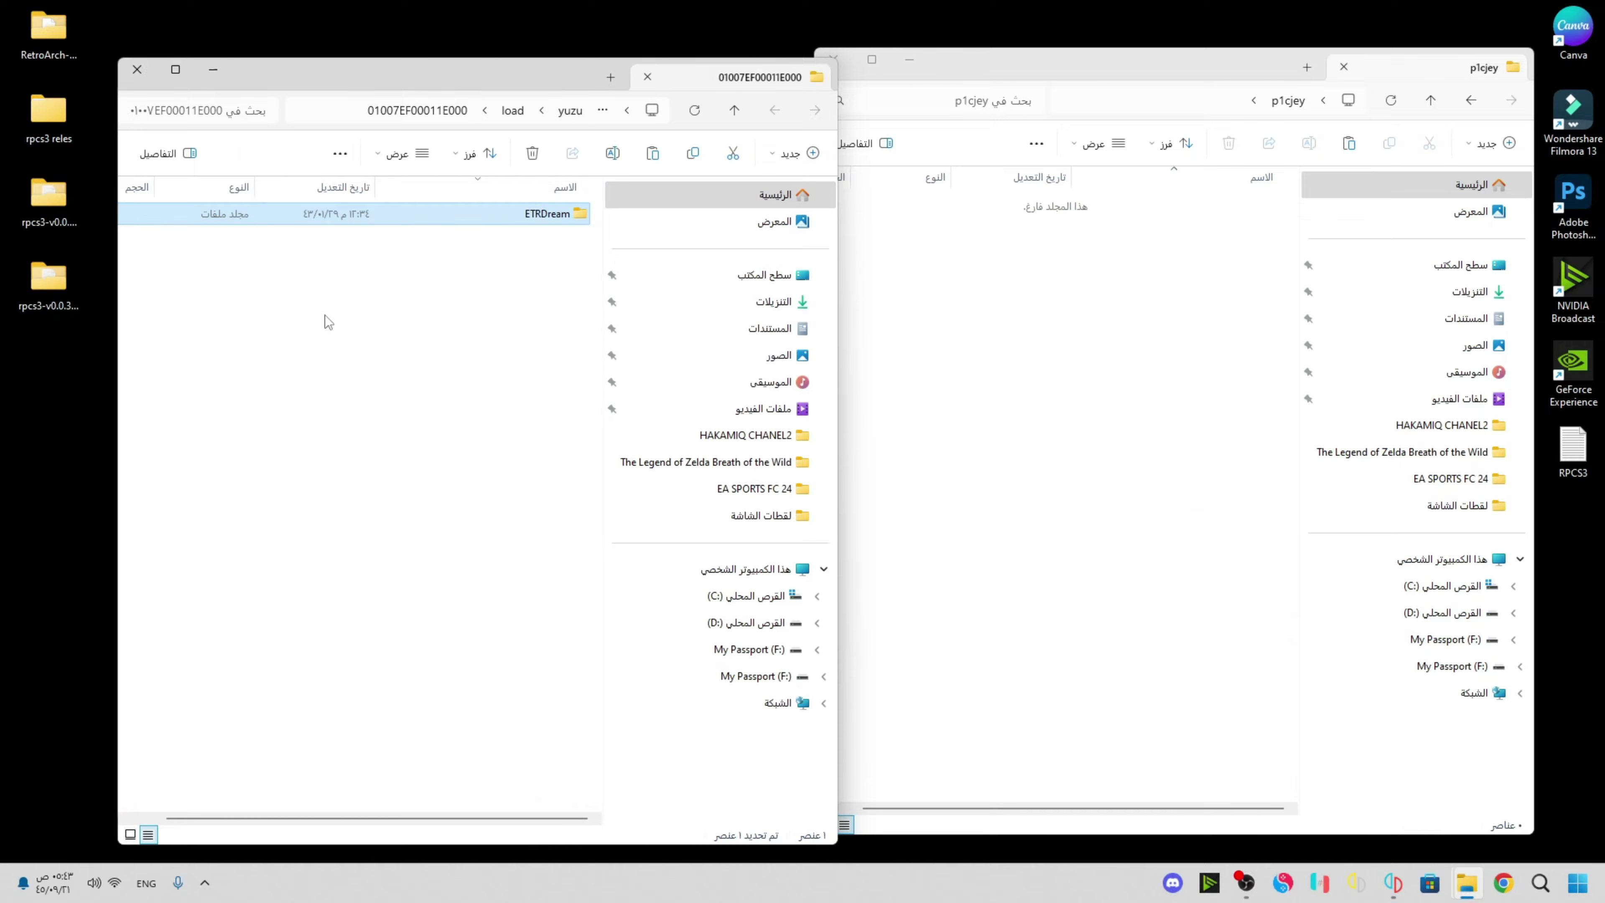
left_click(136, 69)
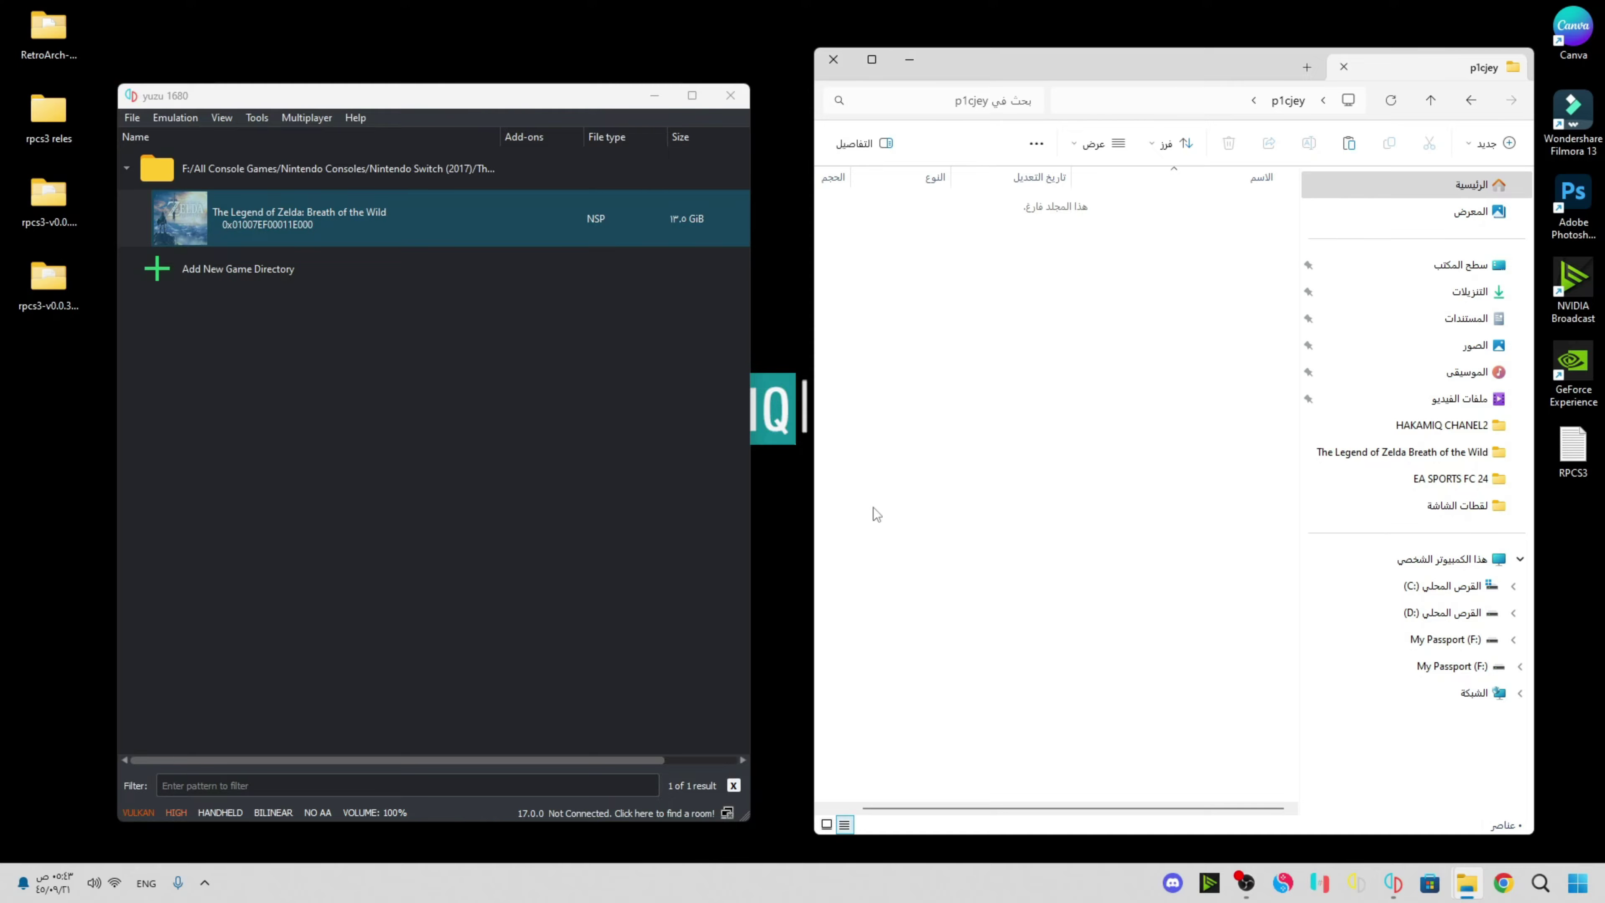
left_click(833, 59)
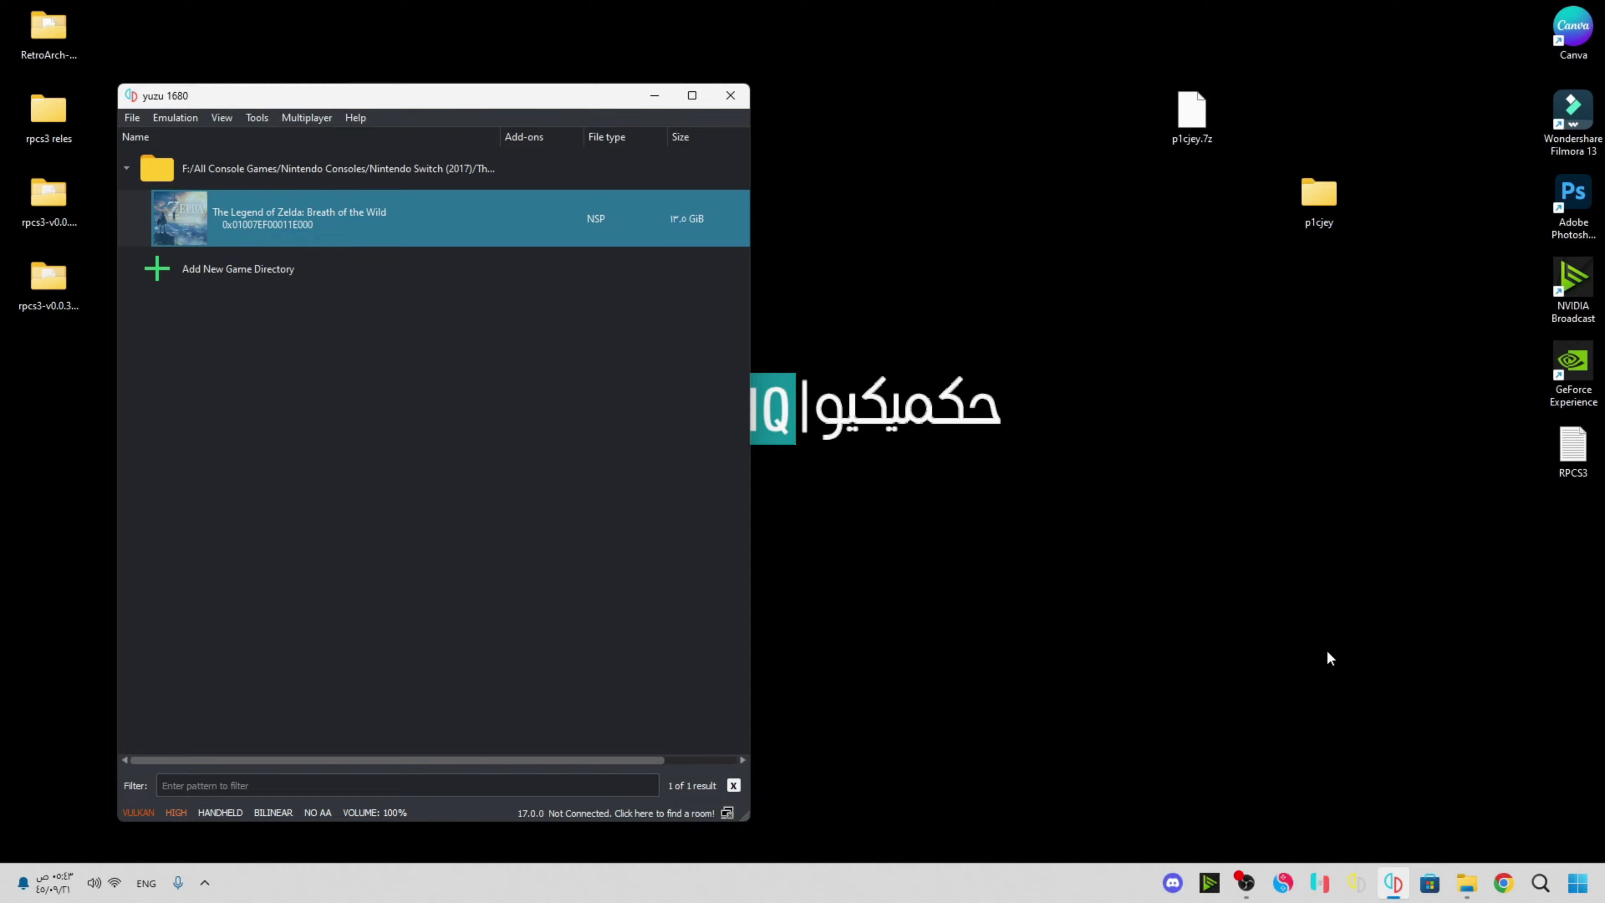
Install the Breath of the Wild update v786432, DLC Pack 1 and DLC Pack 2 NSP files to NAND in yuzu.
left_click(135, 118)
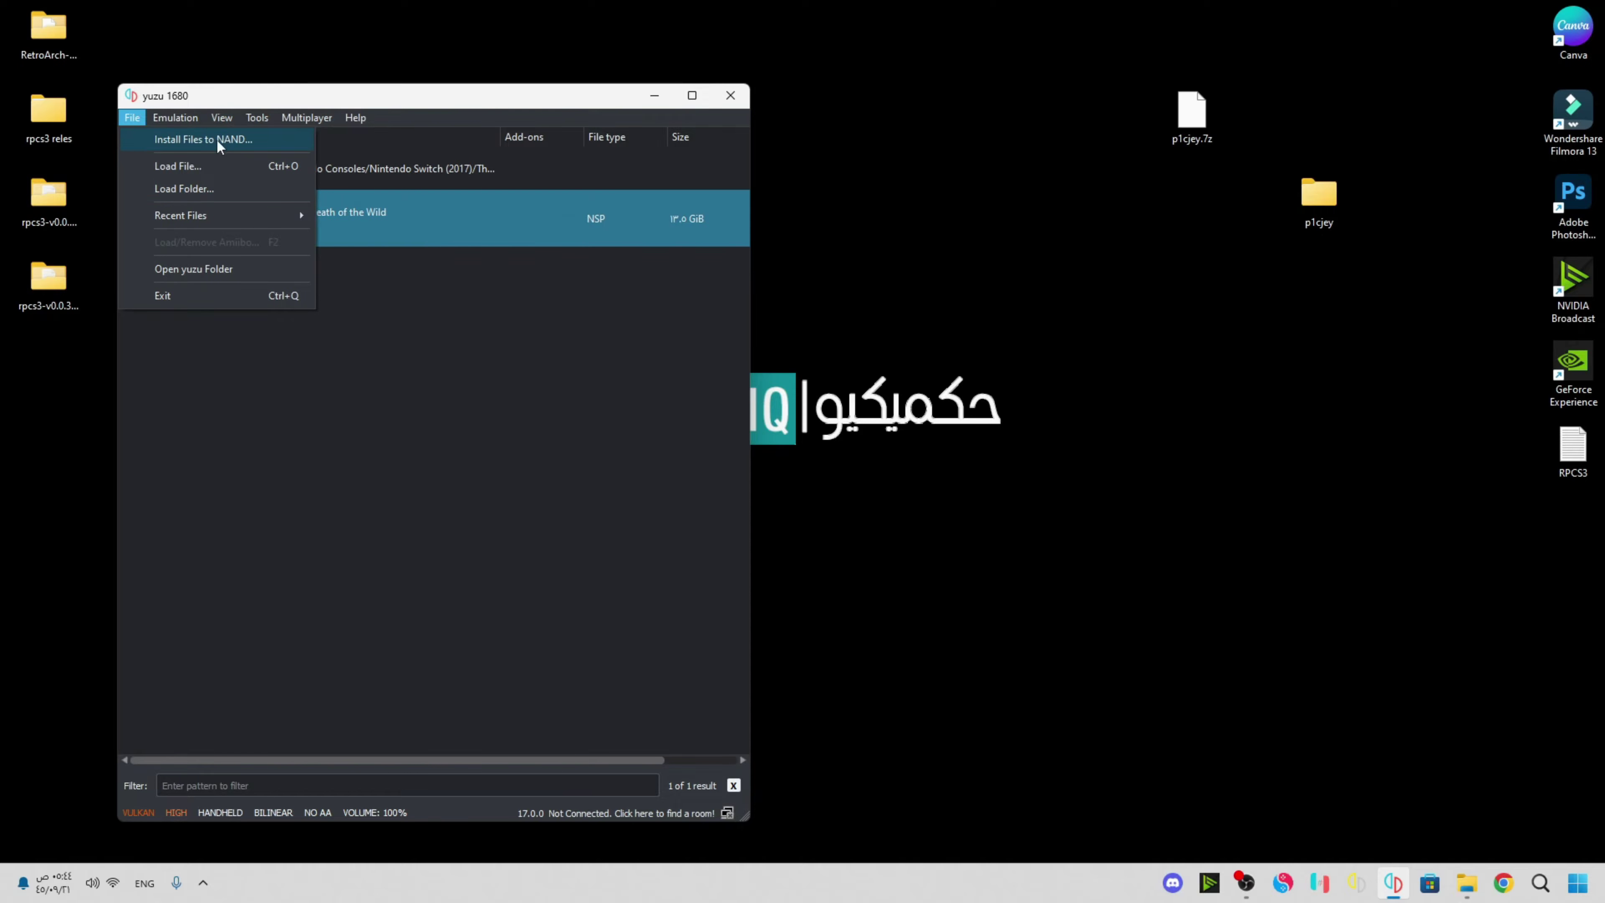
left_click(258, 138)
left_click_drag(697, 141, 841, 291)
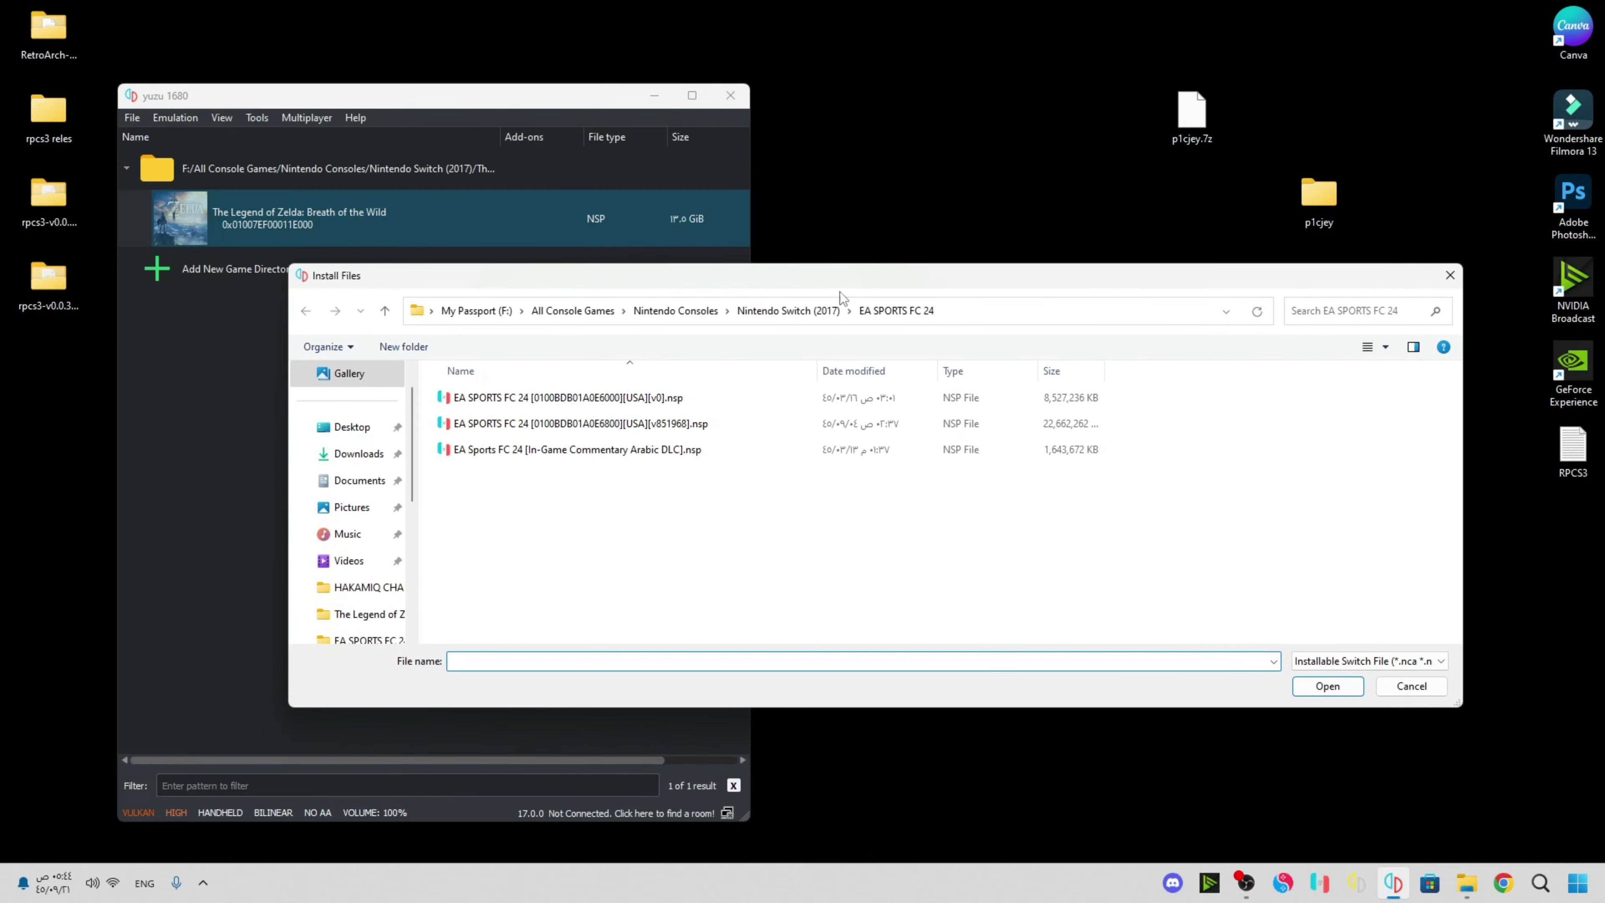
left_click(705, 301)
double_click(587, 523)
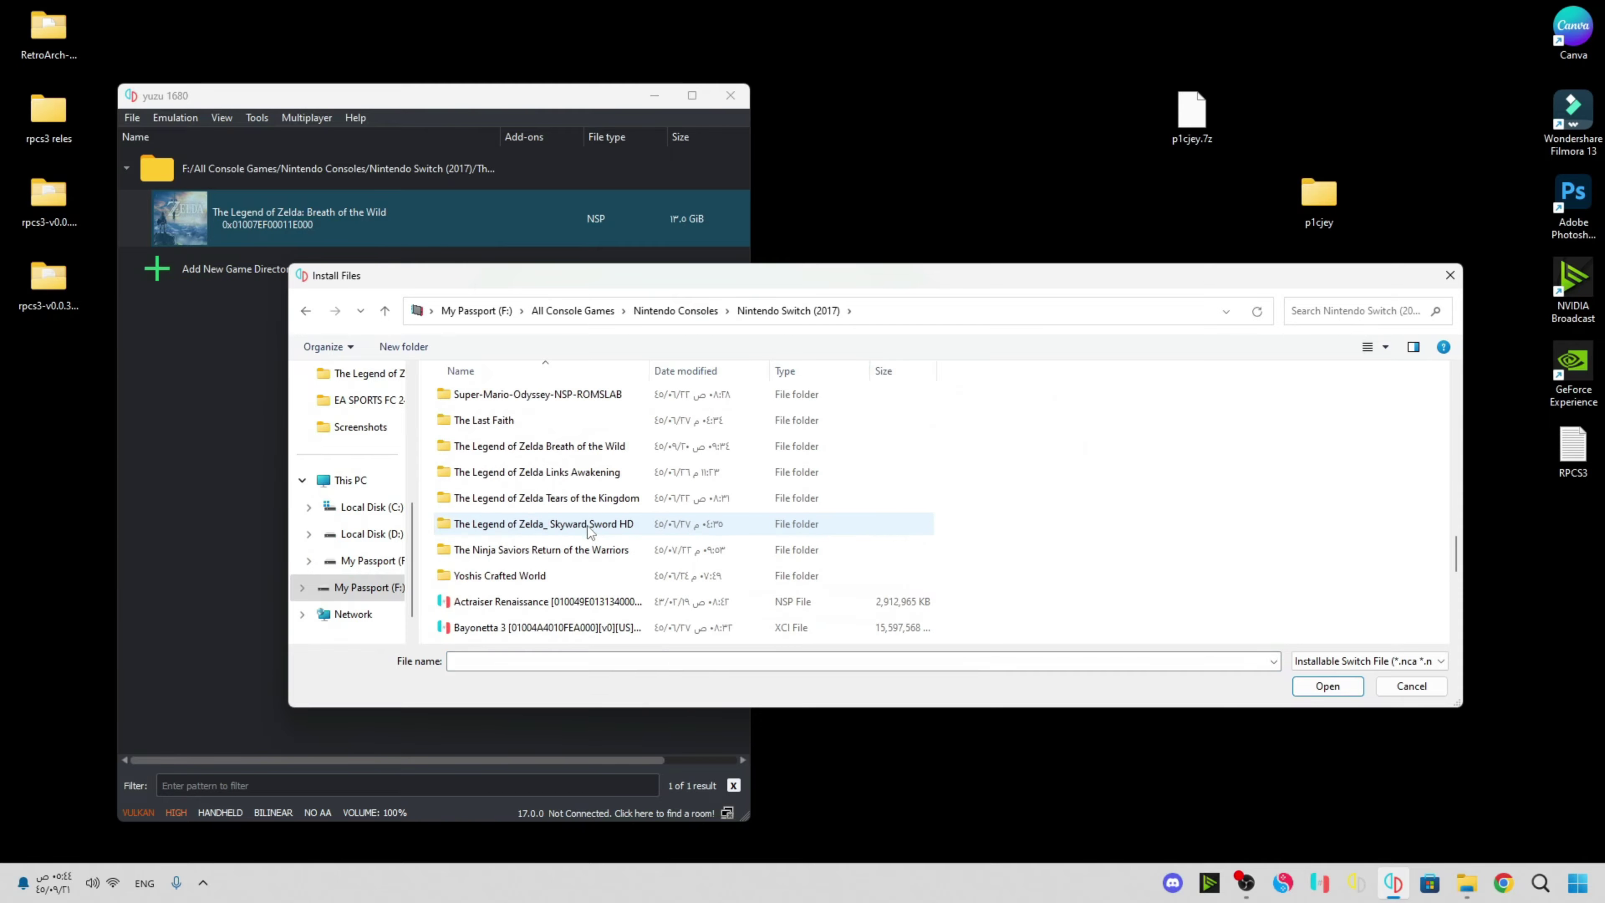
double_click(539, 446)
left_click(569, 424)
left_click(569, 475, "shift")
left_click(1328, 686)
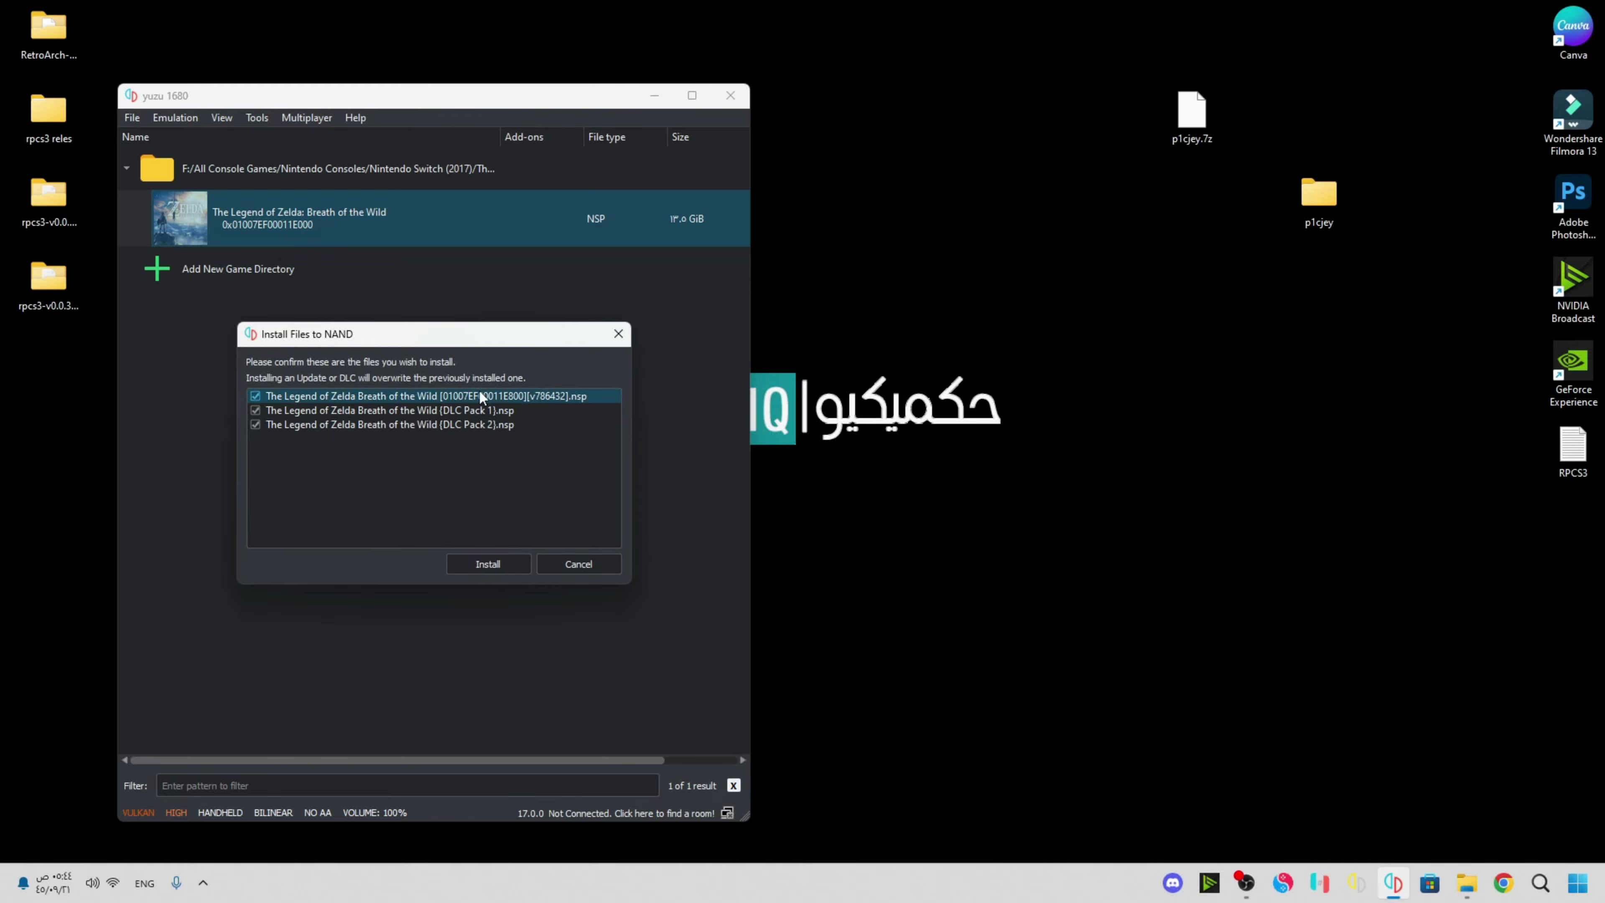
left_click(488, 566)
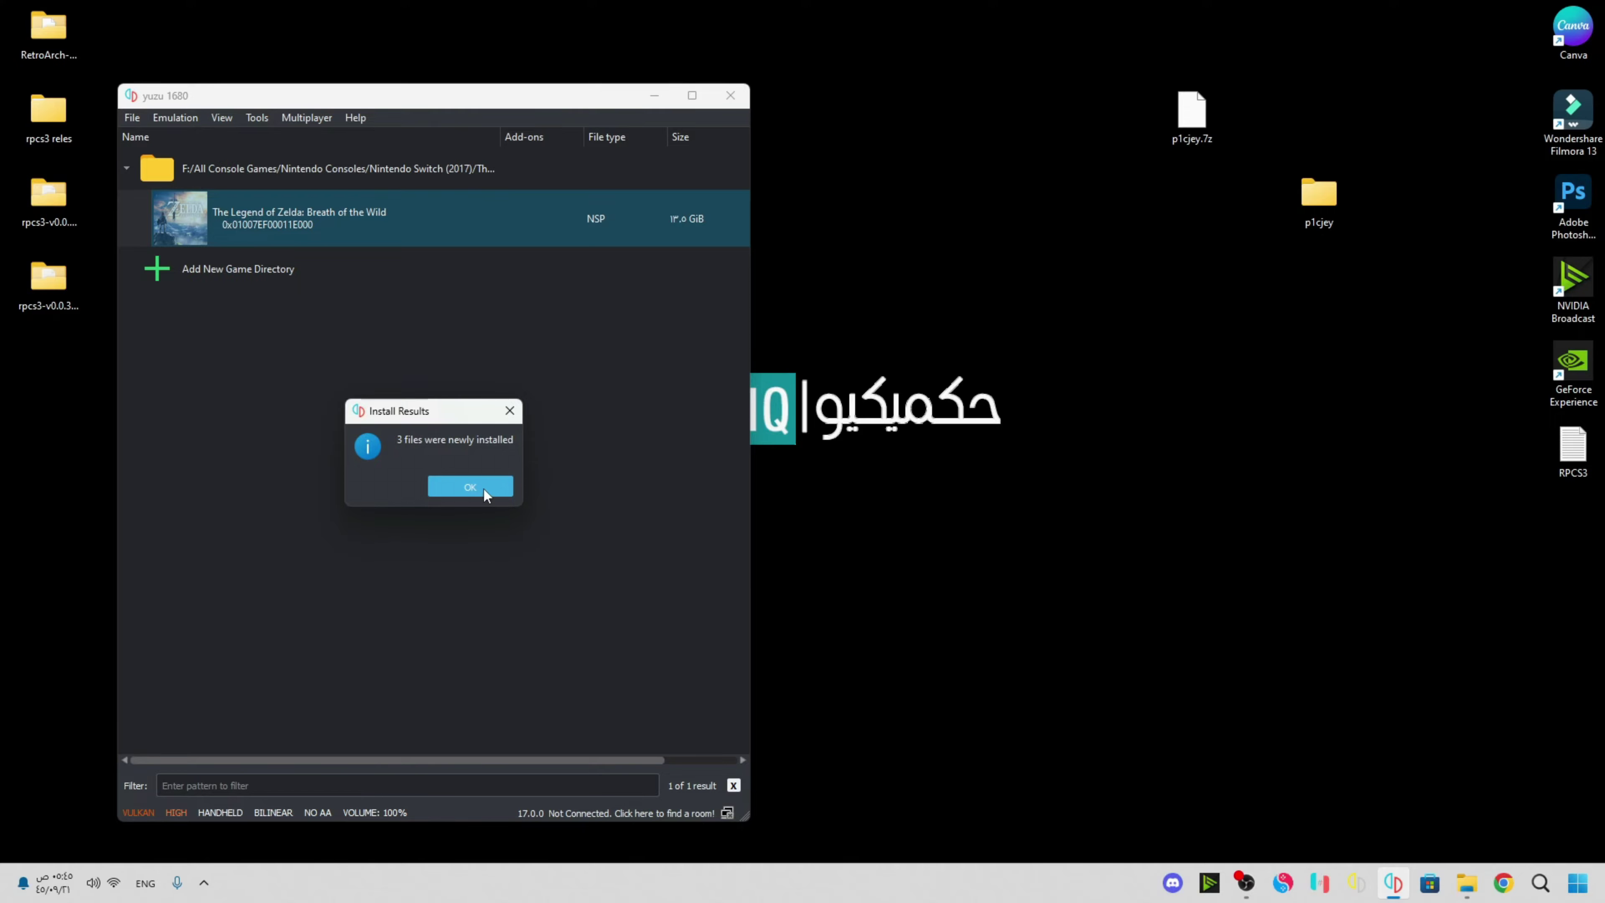
left_click(470, 487)
Check the game's add-ons in the list and its system language and region in the game properties.
left_click_drag(583, 137, 624, 134)
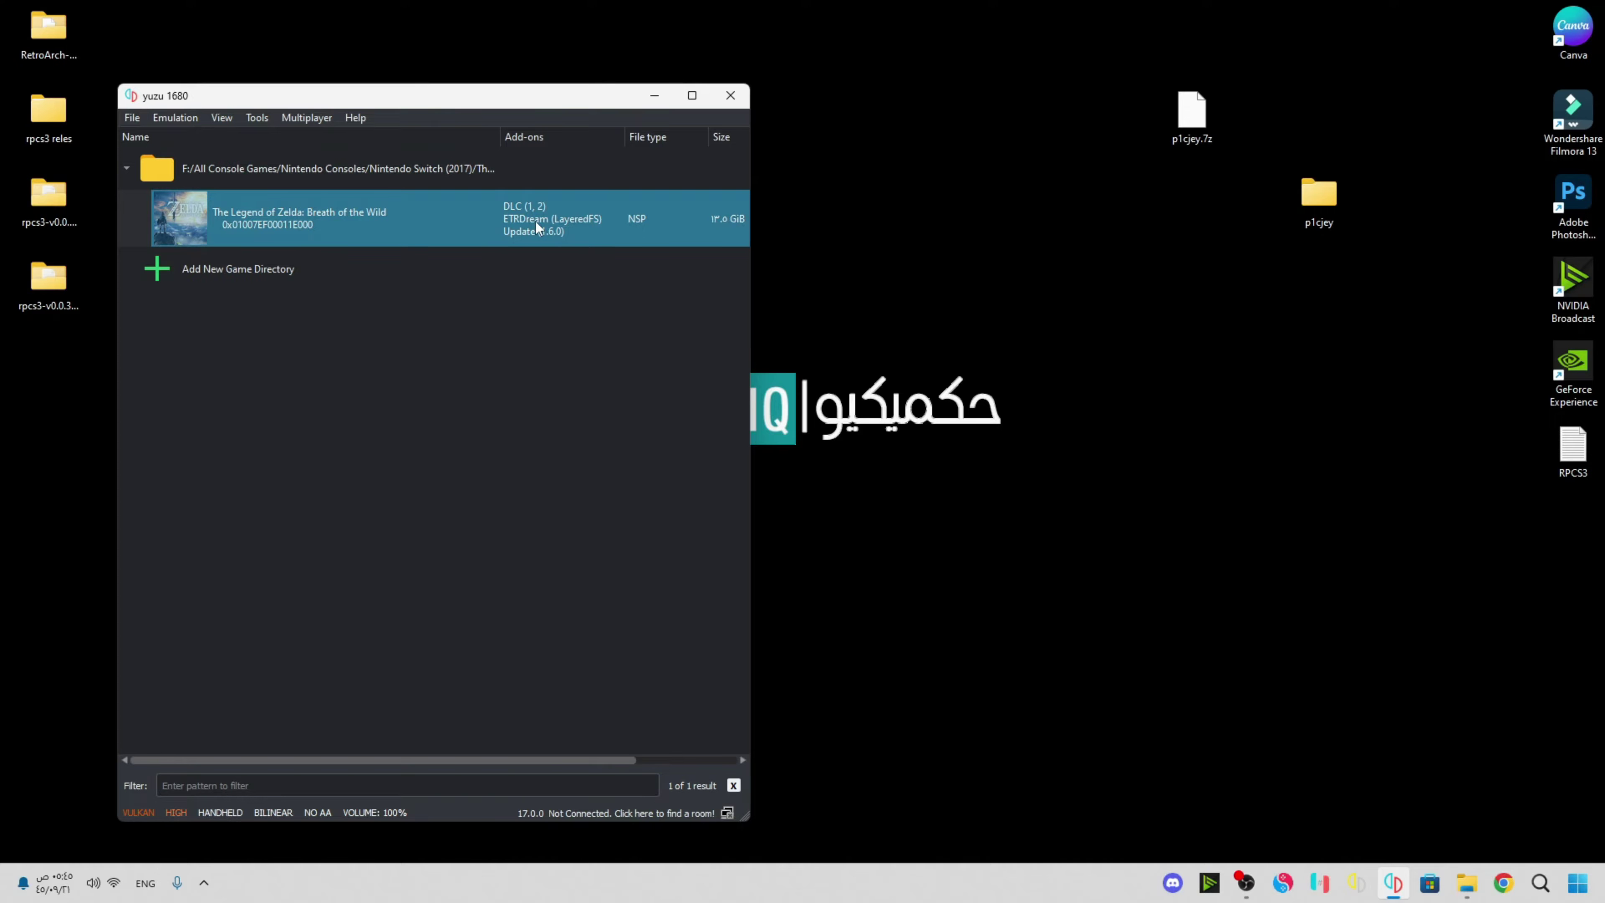
right_click(419, 229)
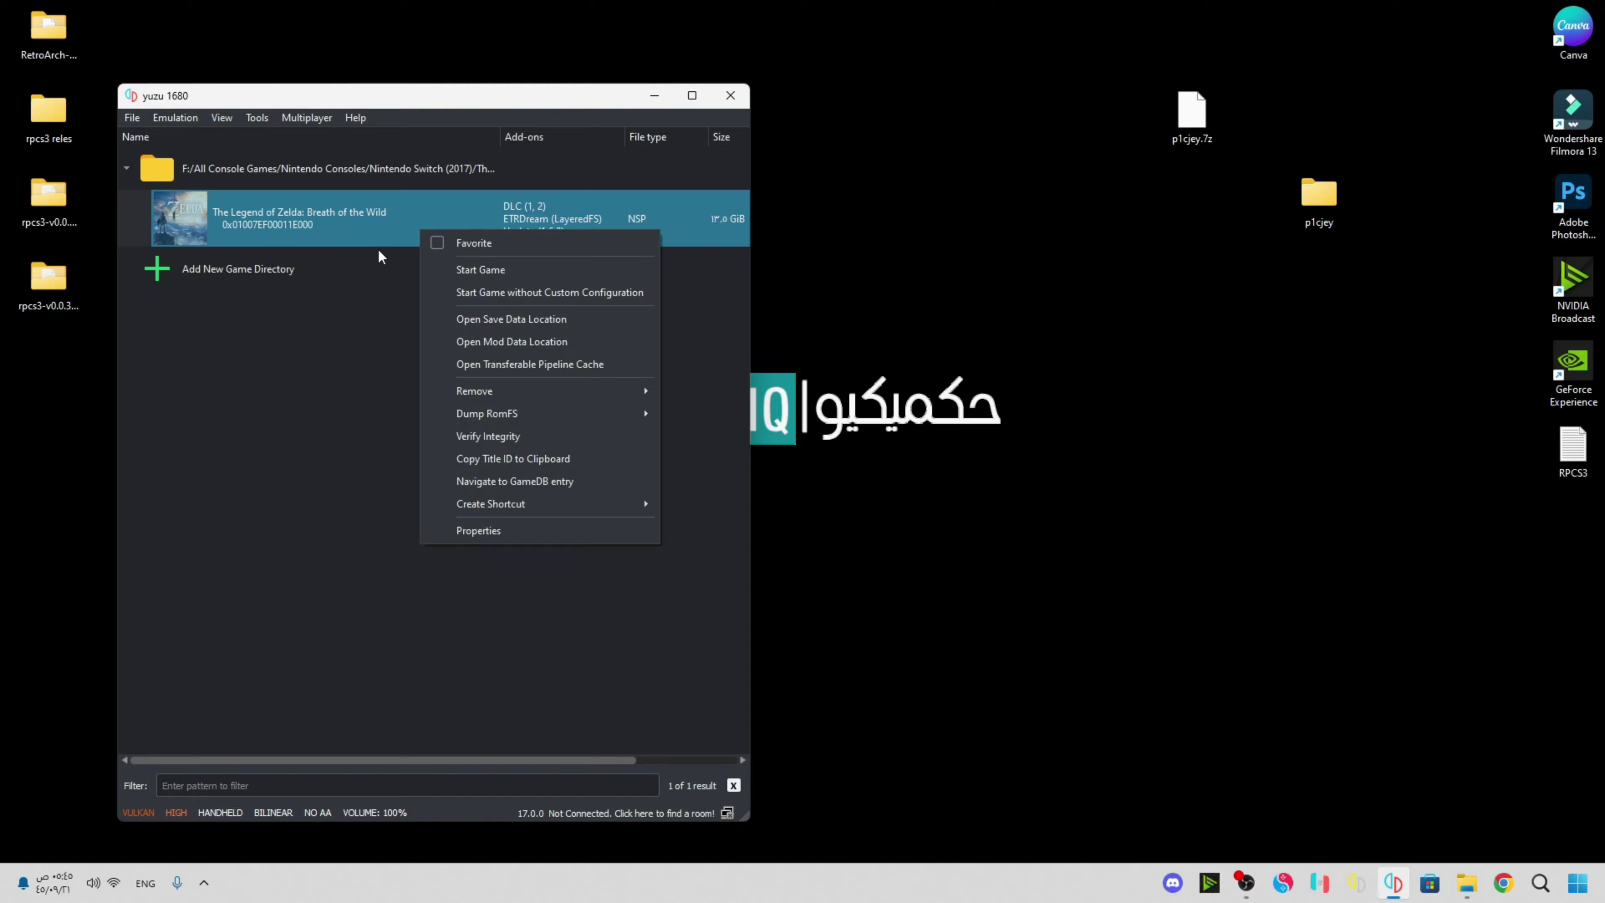
left_click(517, 530)
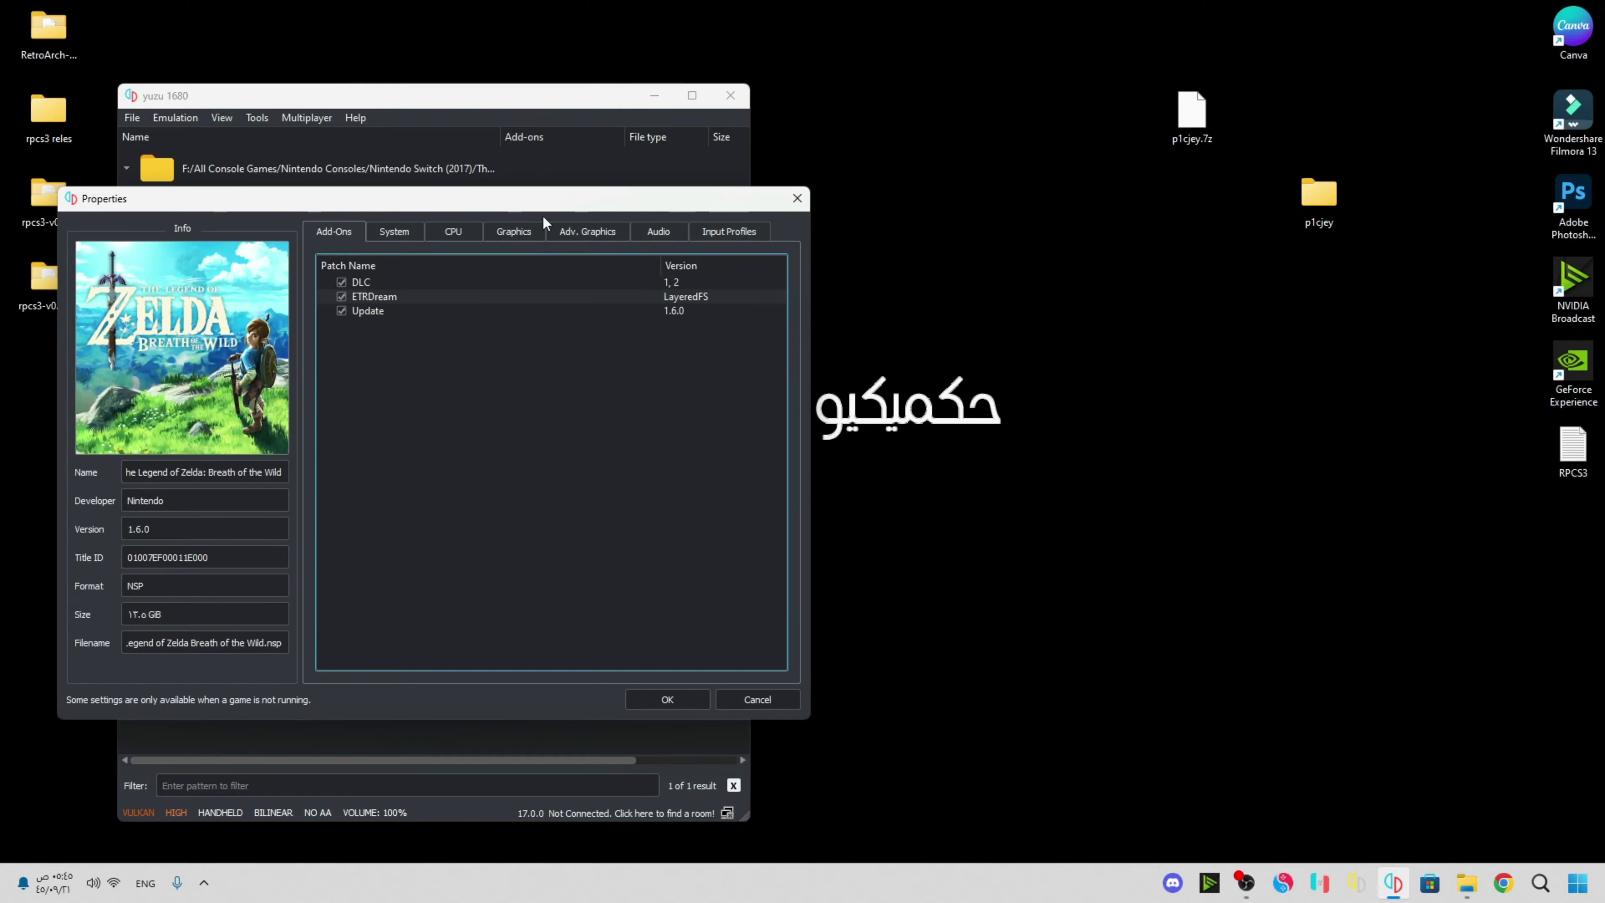
left_click(678, 238)
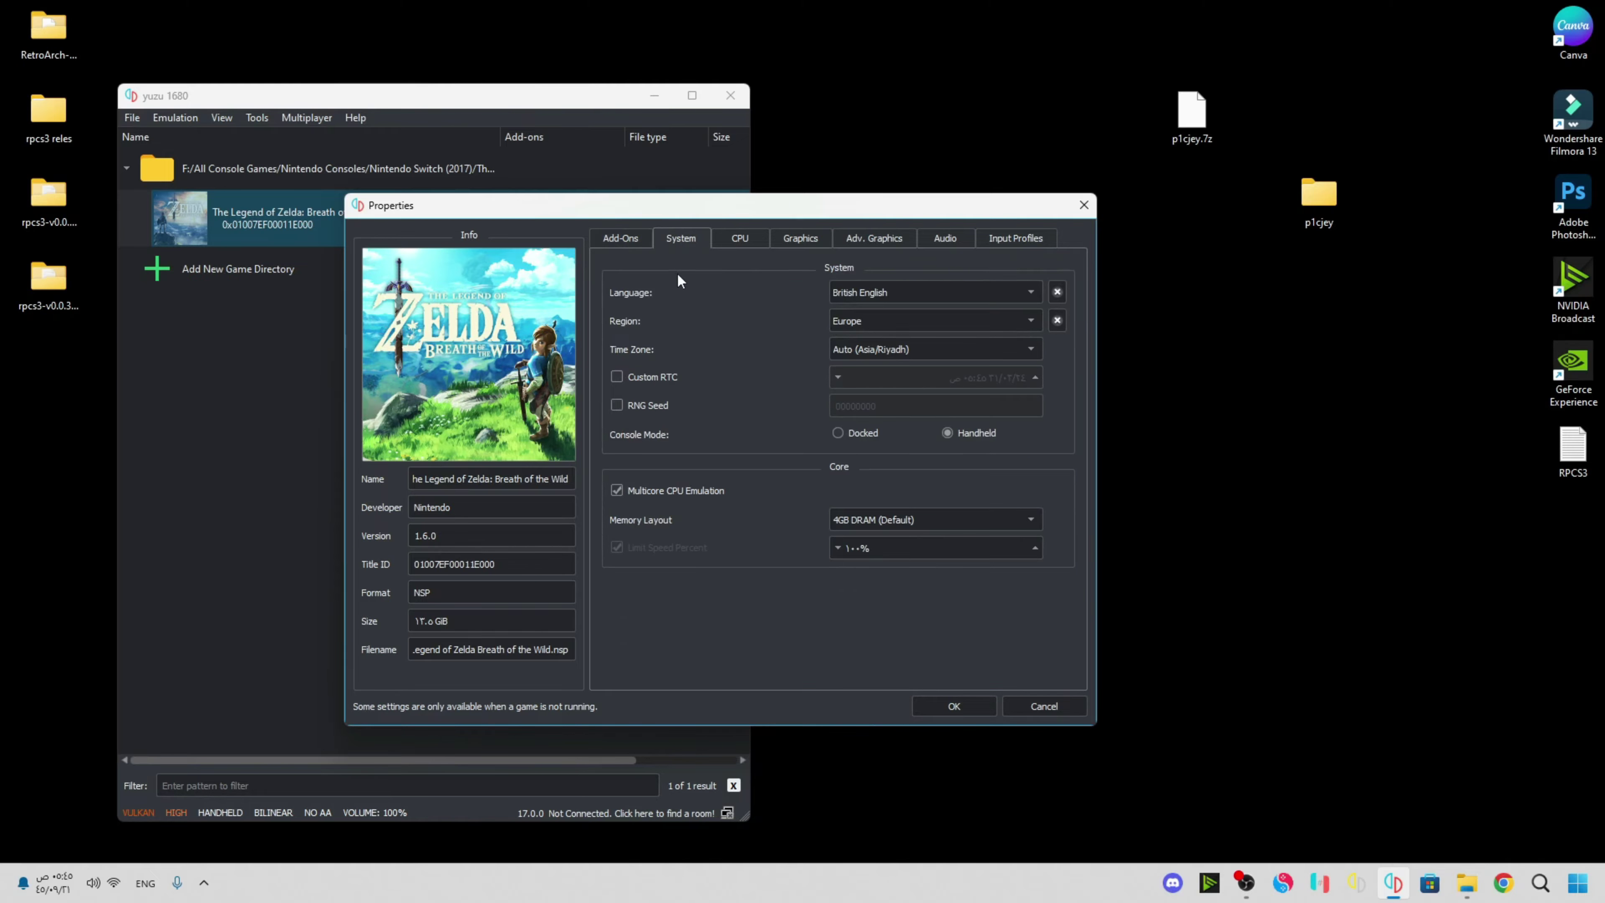
left_click(955, 706)
Start Breath of the Wild in yuzu and load the autosave to check the Arabic translation, closing the emulator when done.
right_click(378, 232)
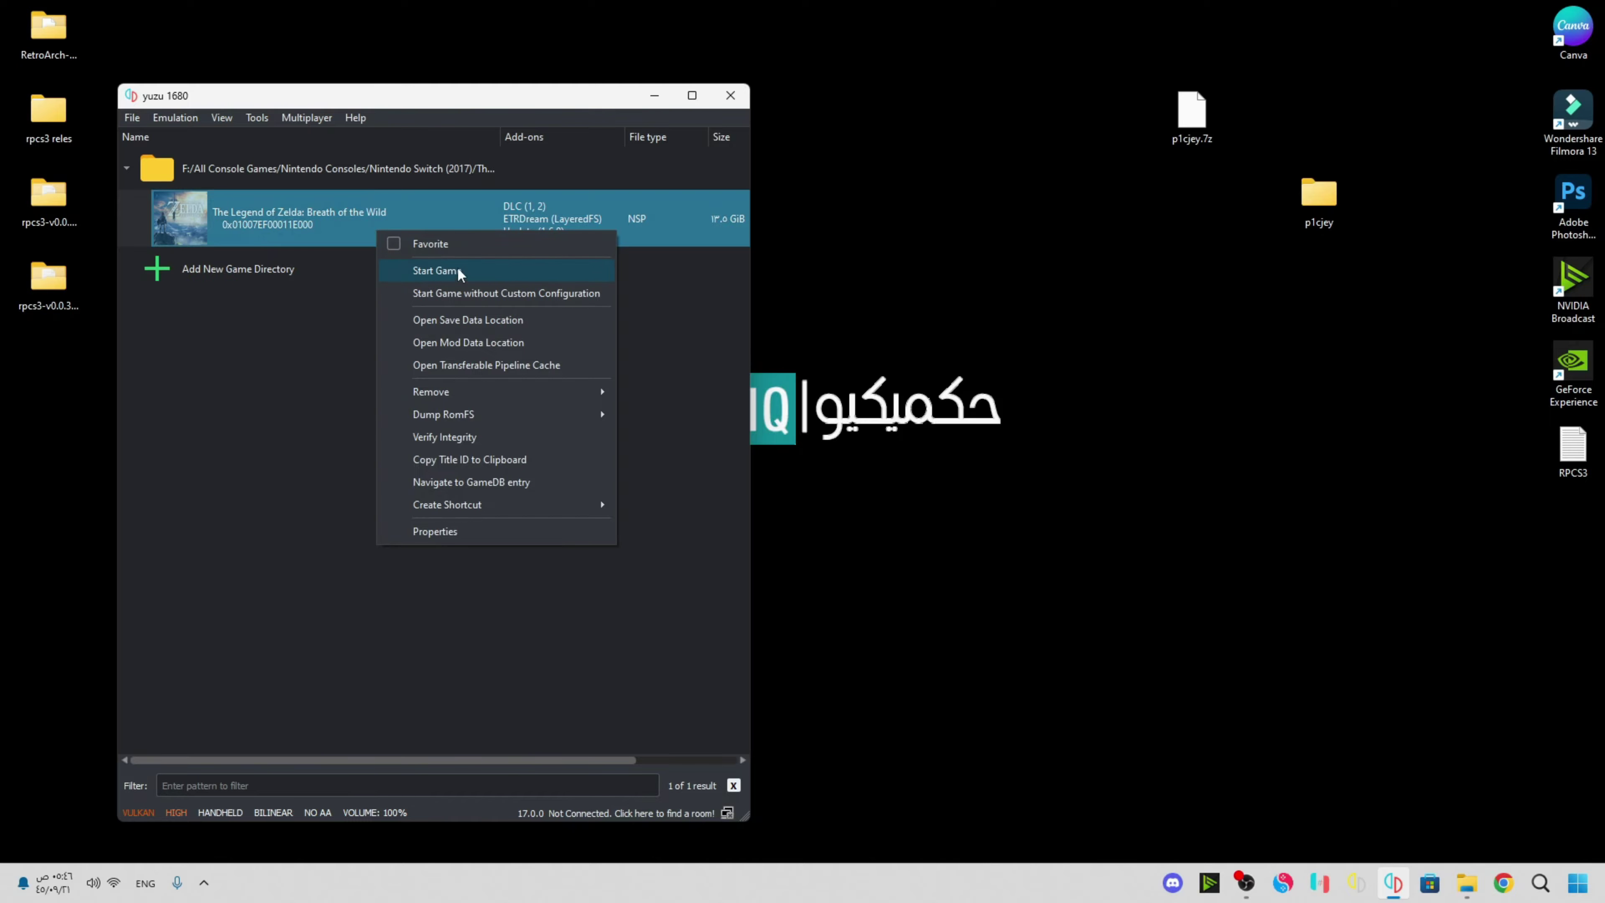
left_click(523, 277)
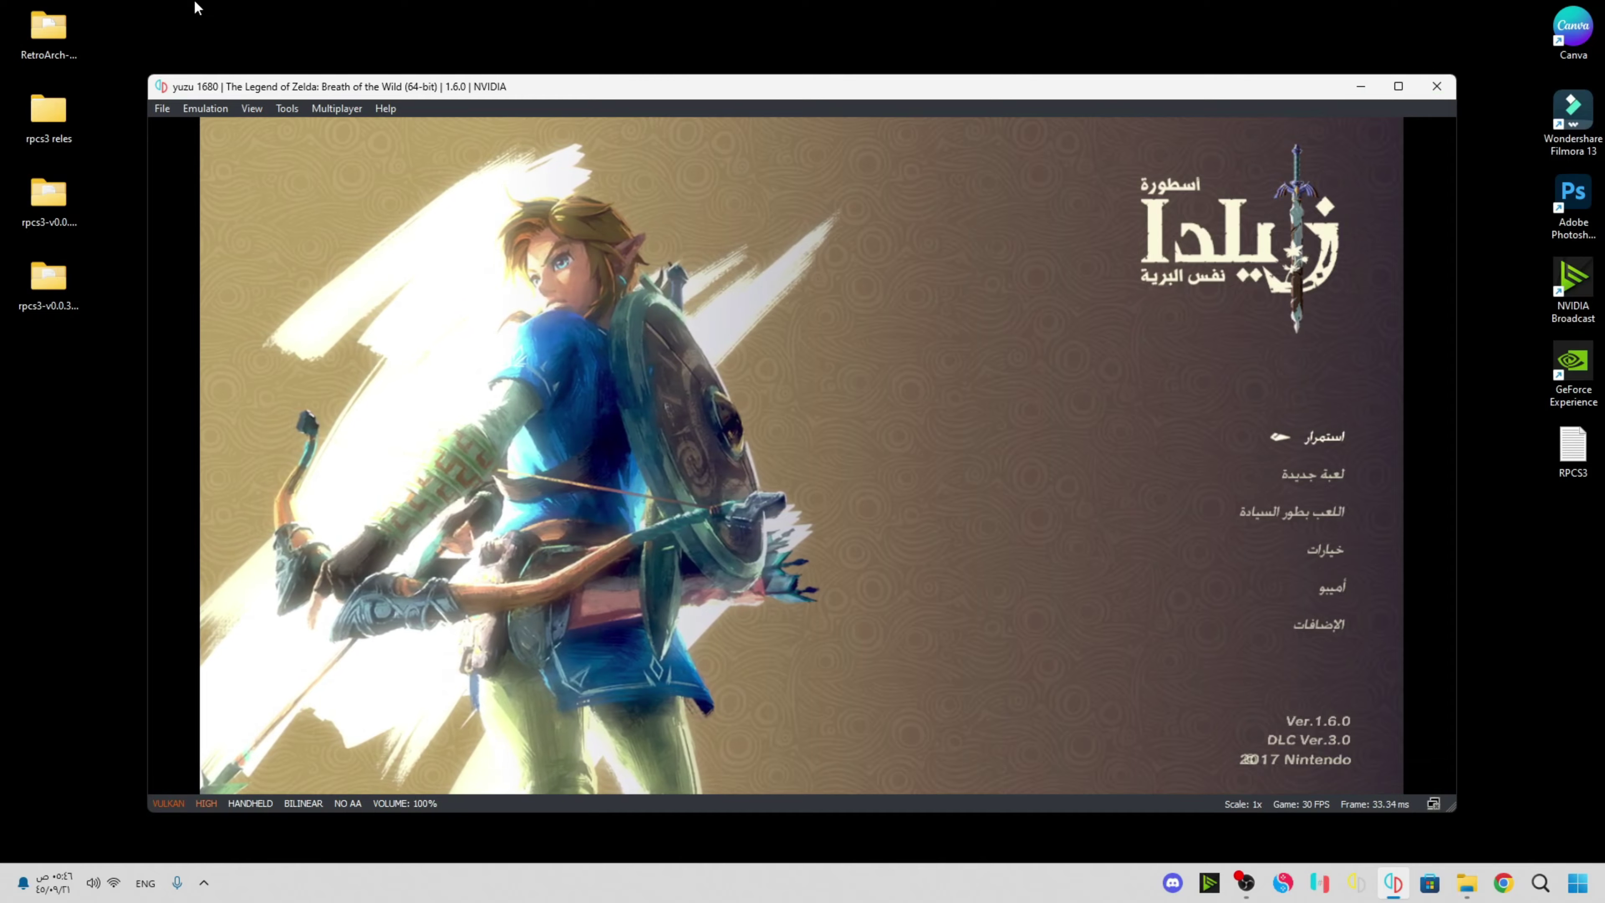
key("Return")
key("Return")
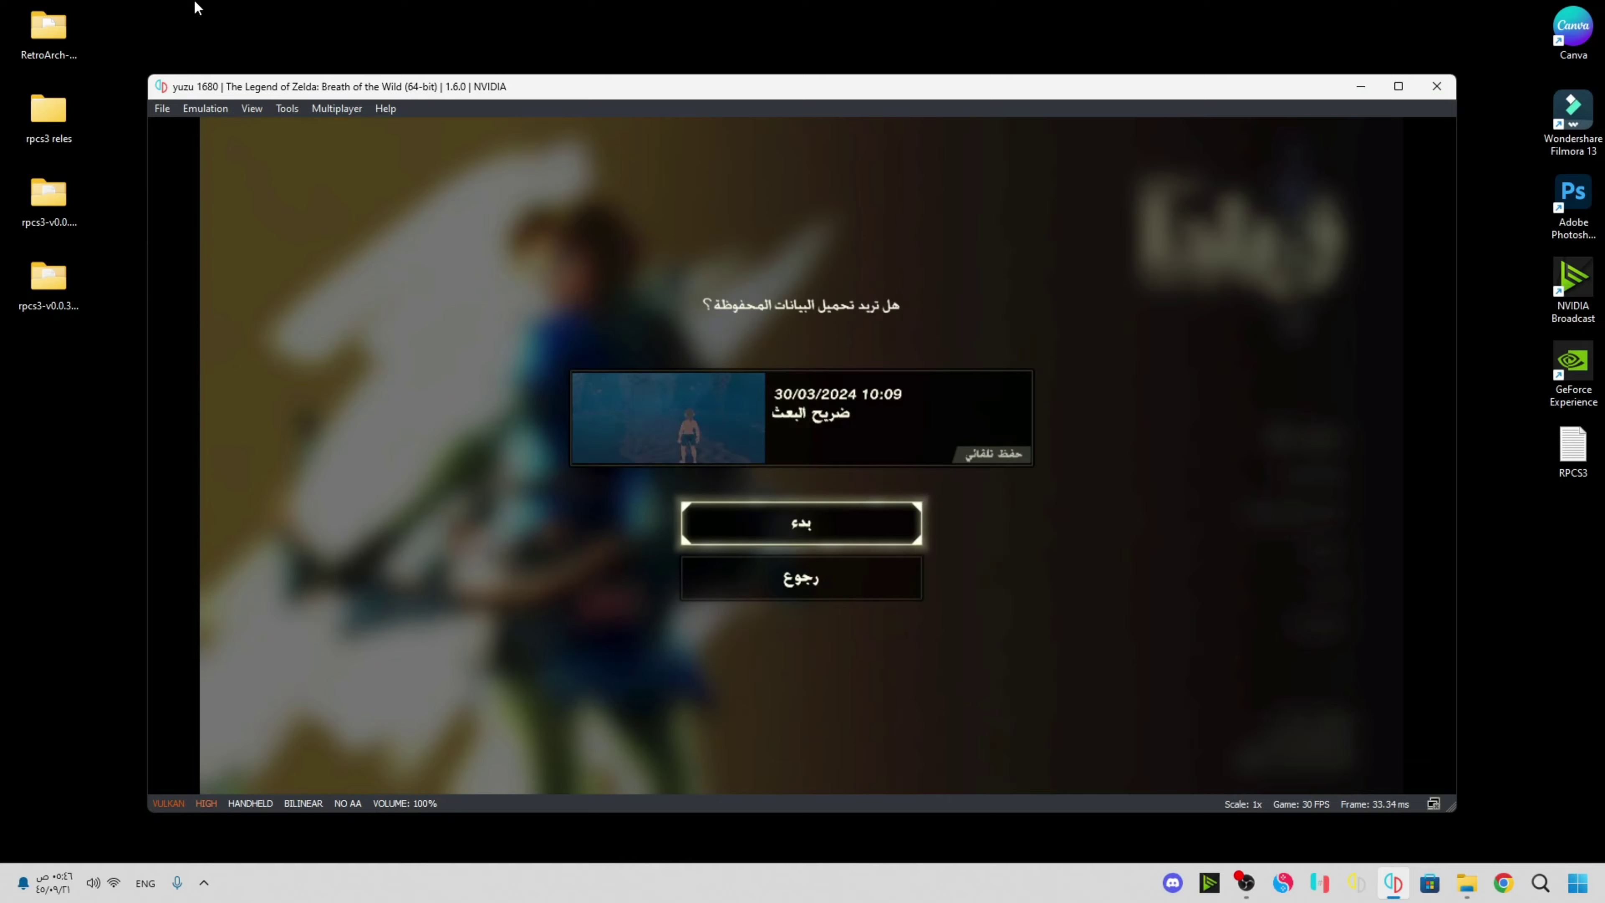
key("Return")
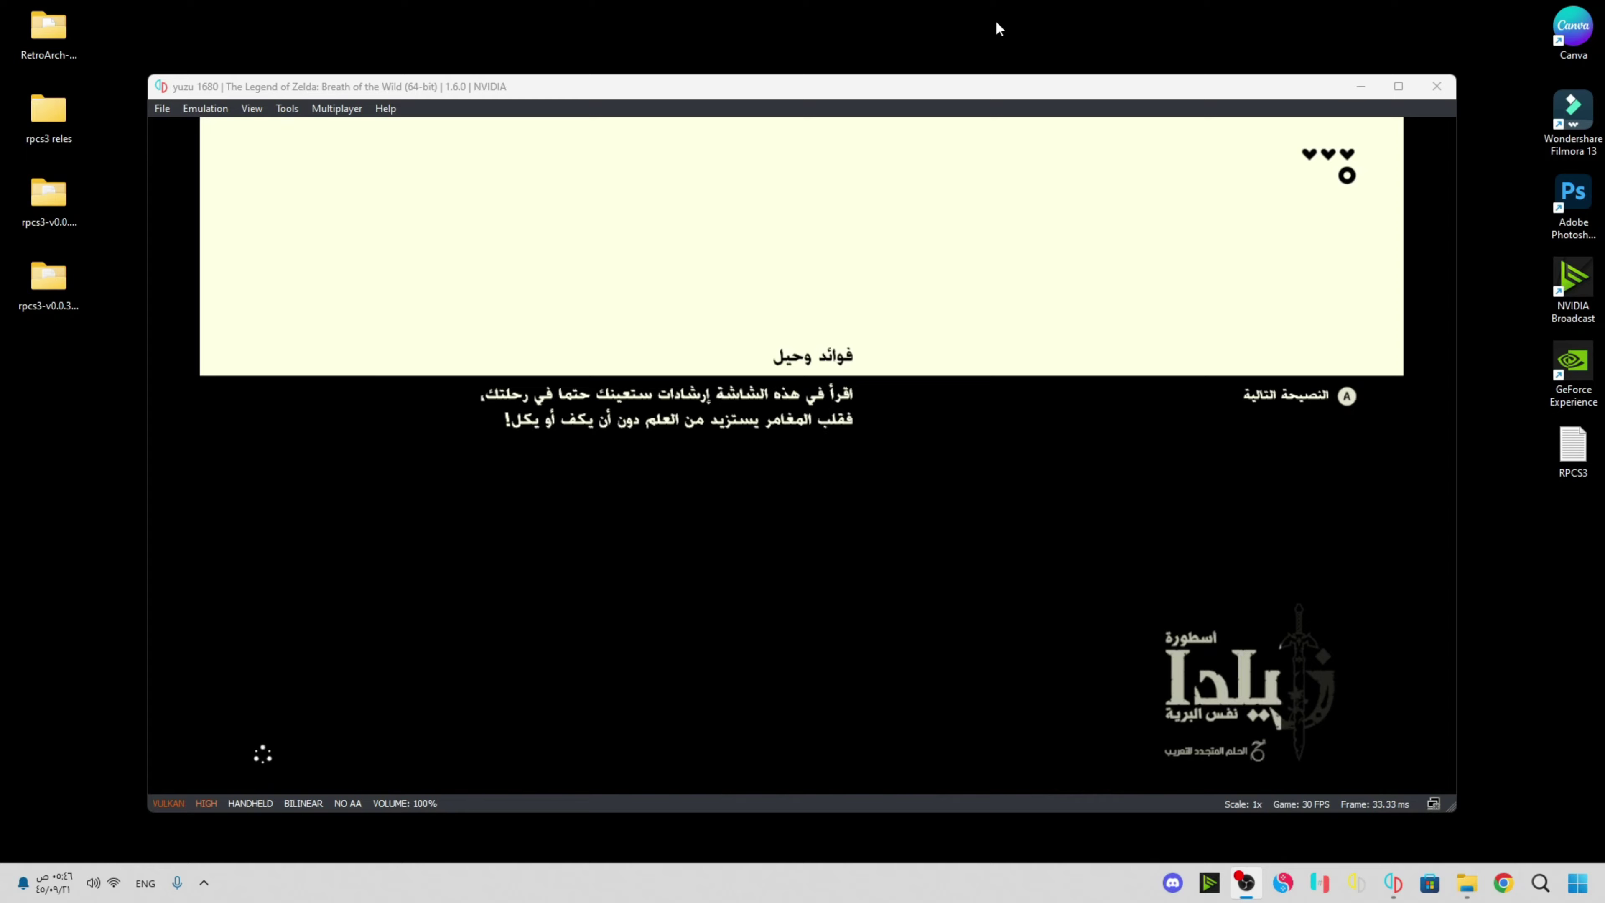
key("Return")
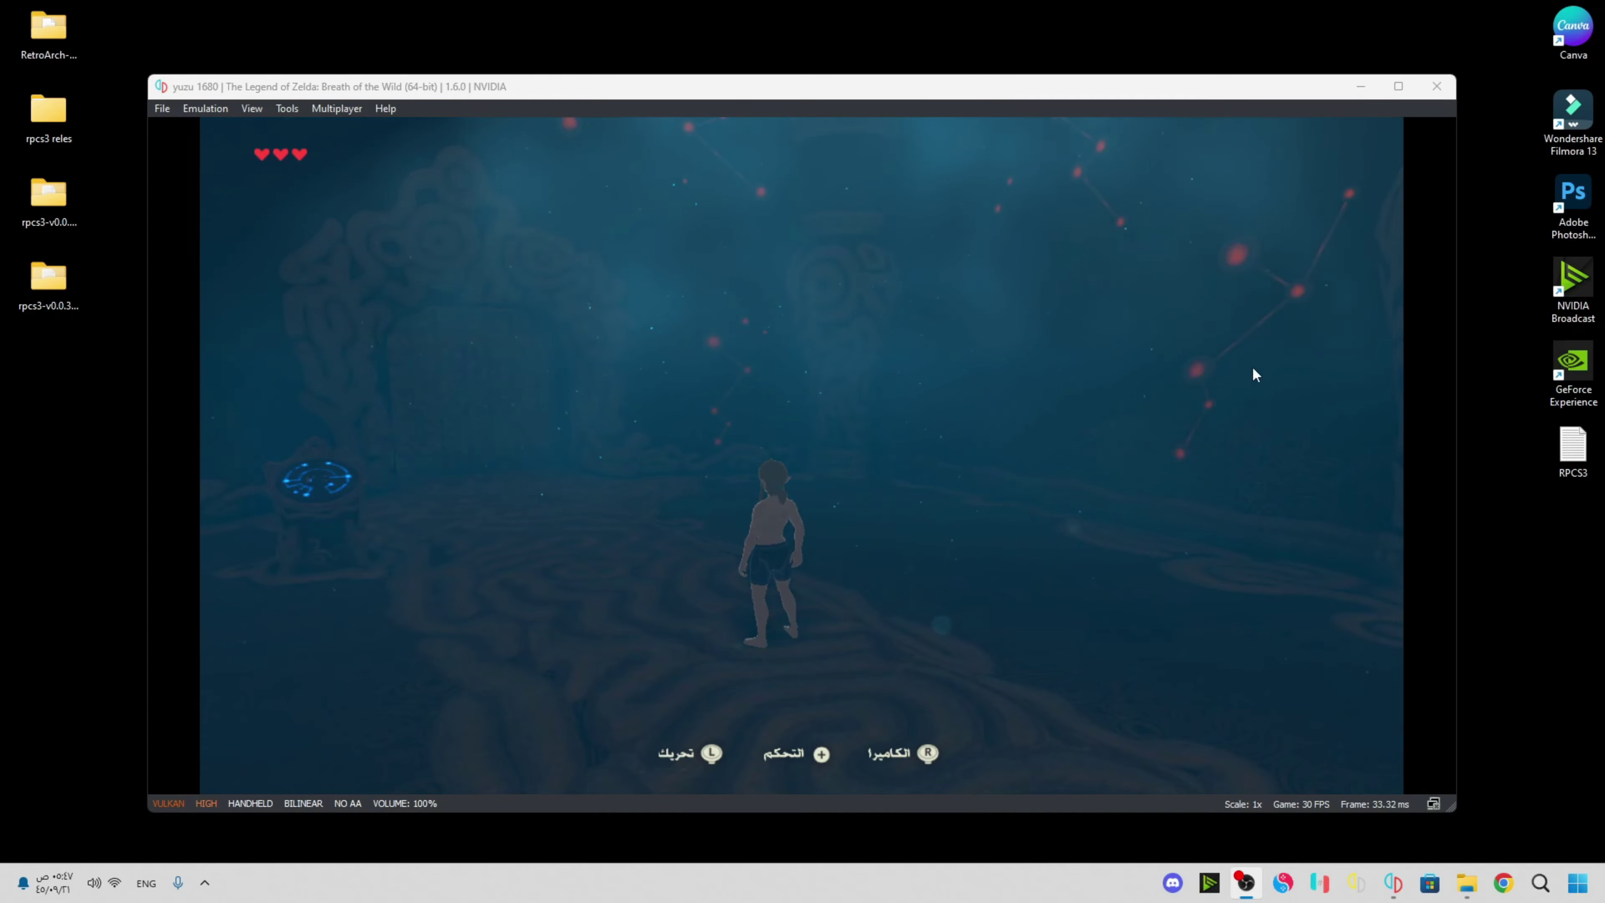
left_click(1437, 87)
left_click(769, 477)
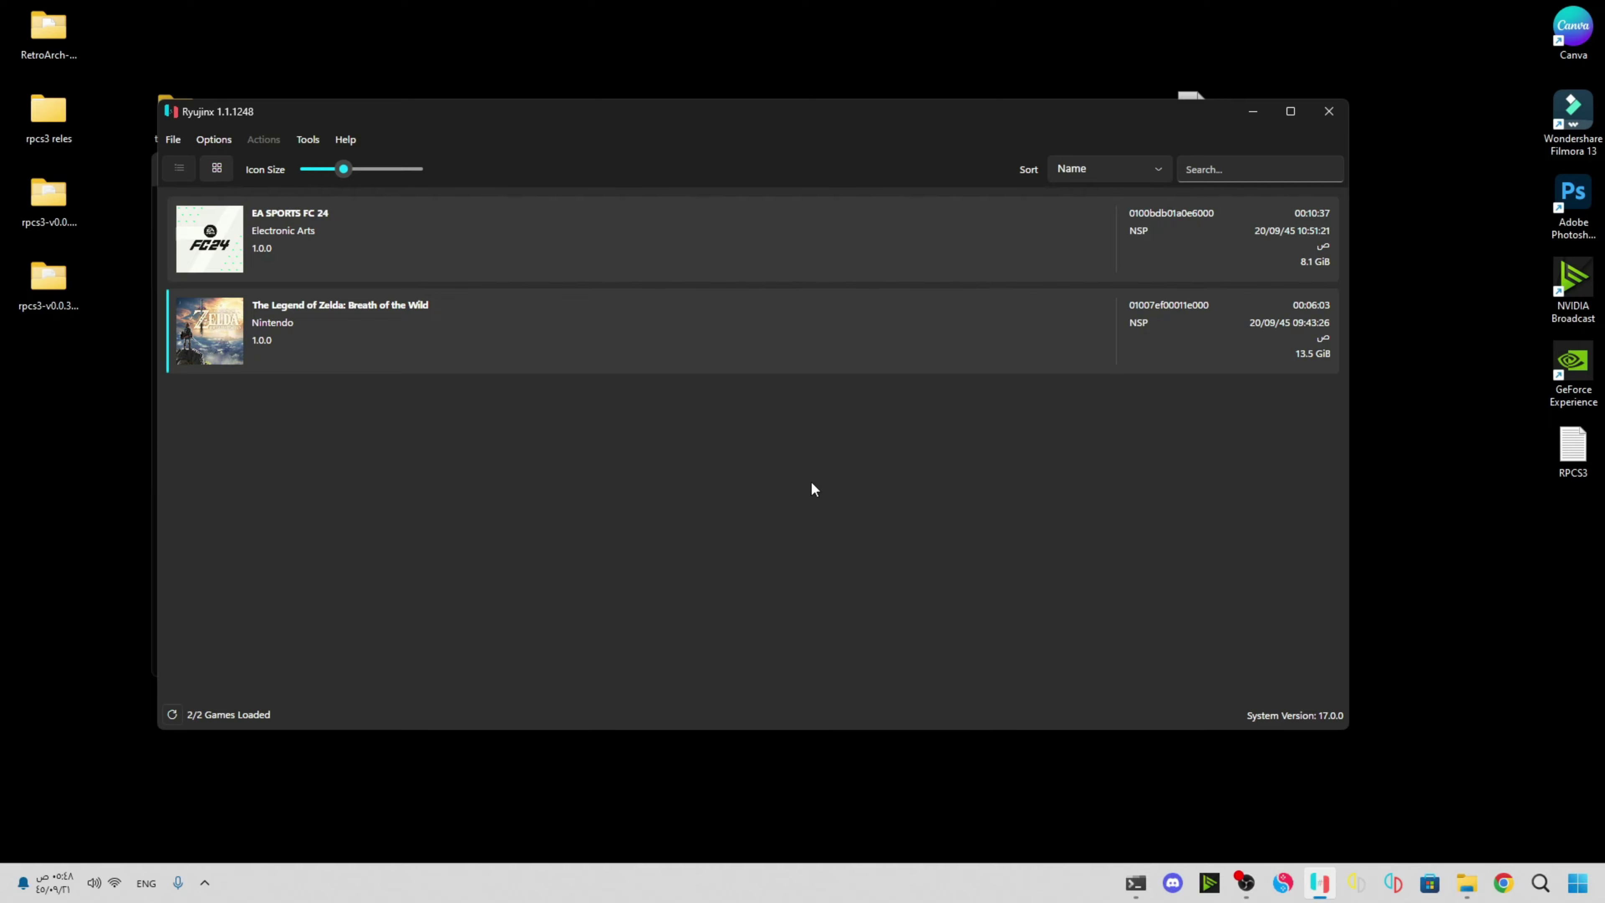
In Ryujinx, add the ETRDream folder as a mod for The Legend of Zelda: Breath of the Wild.
right_click(529, 323)
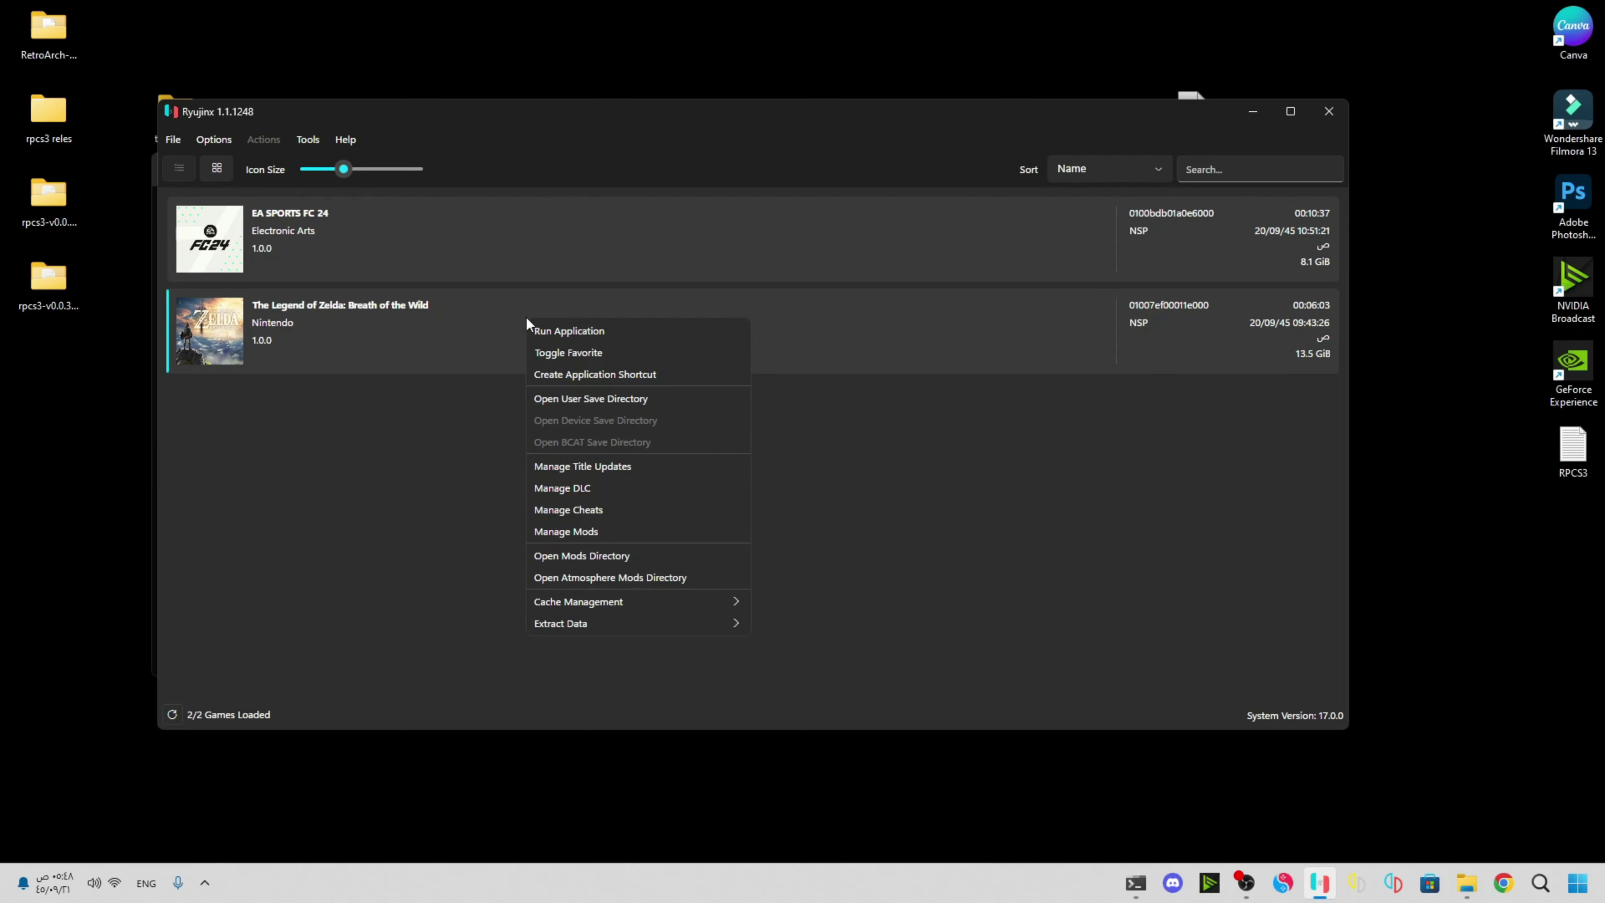
left_click(722, 535)
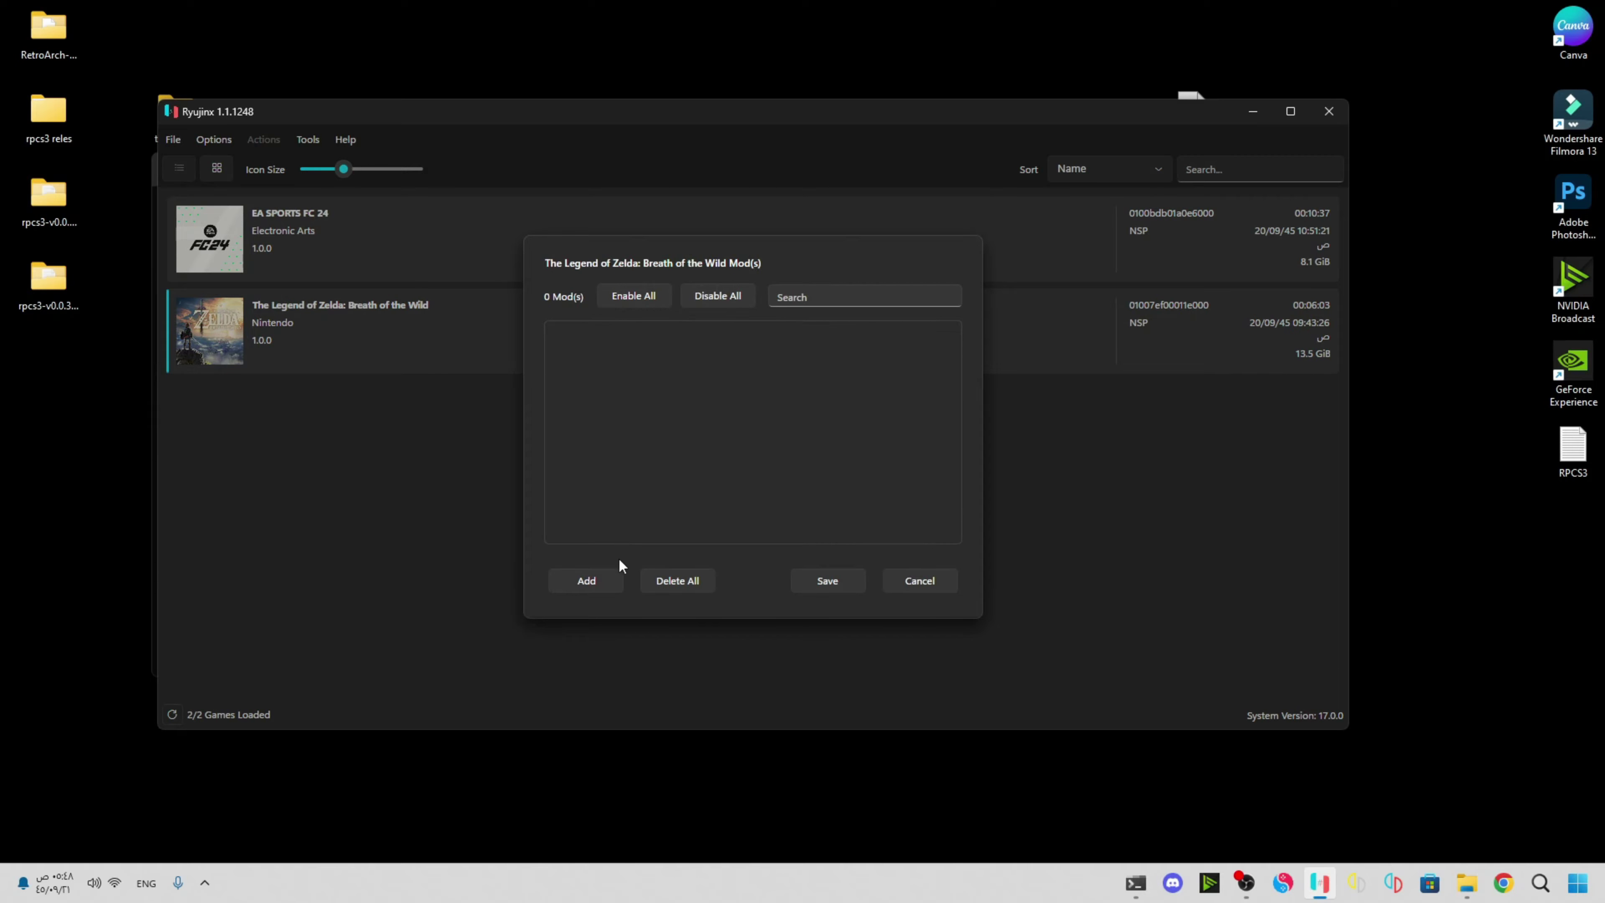
left_click(597, 580)
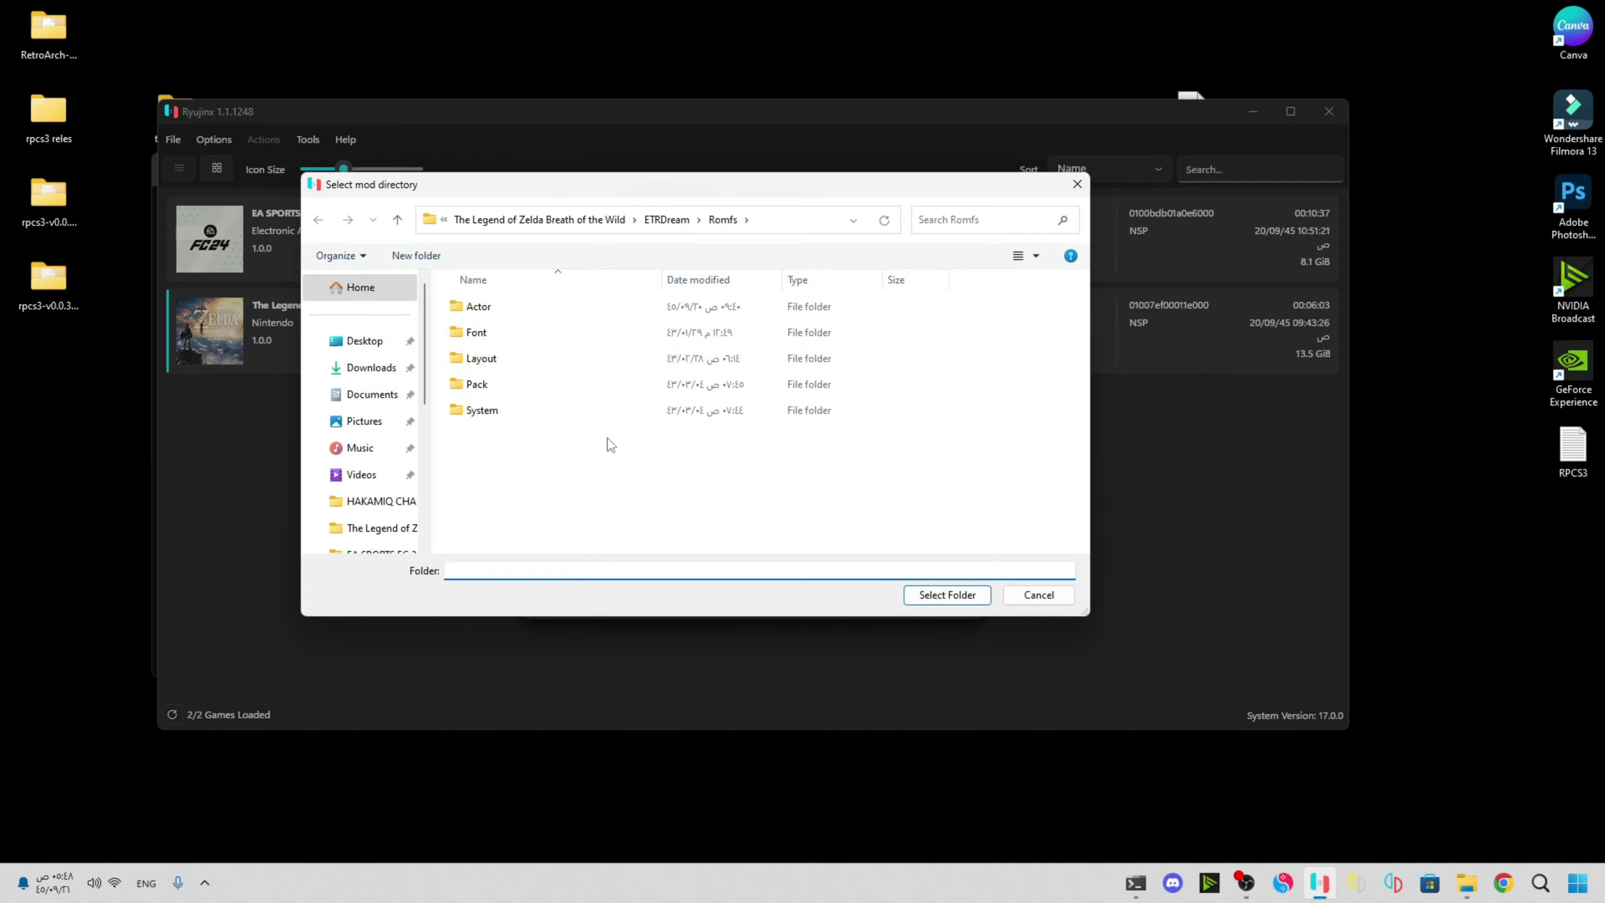
left_click(668, 218)
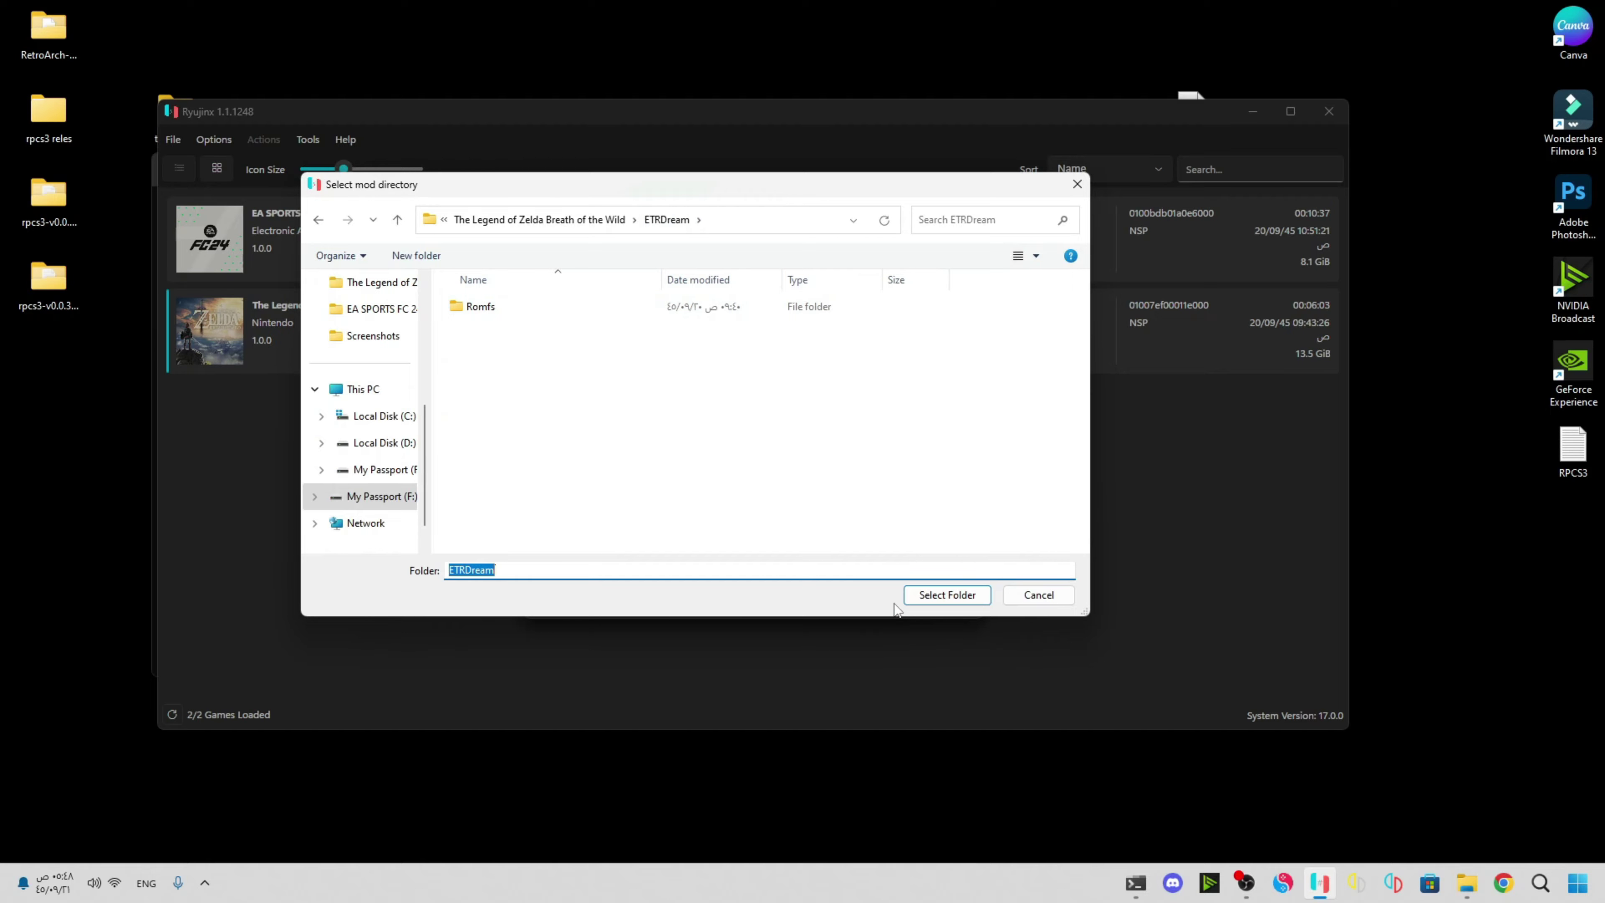
left_click(917, 596)
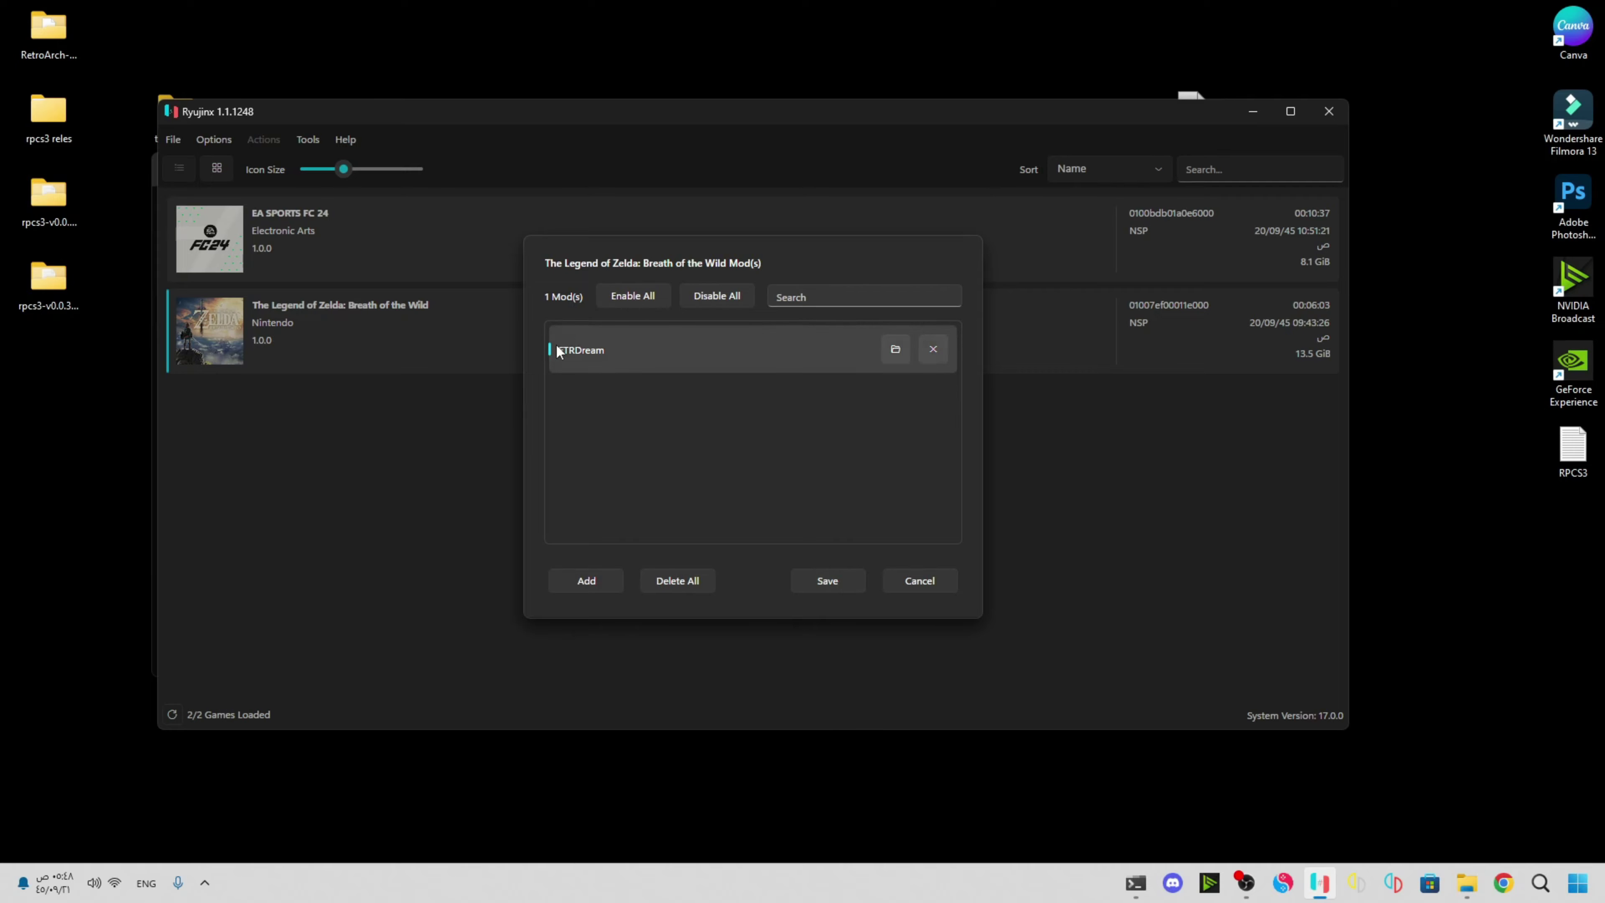
Enable the ETRDream mod for Breath of the Wild and save the mod settings.
left_click(560, 350)
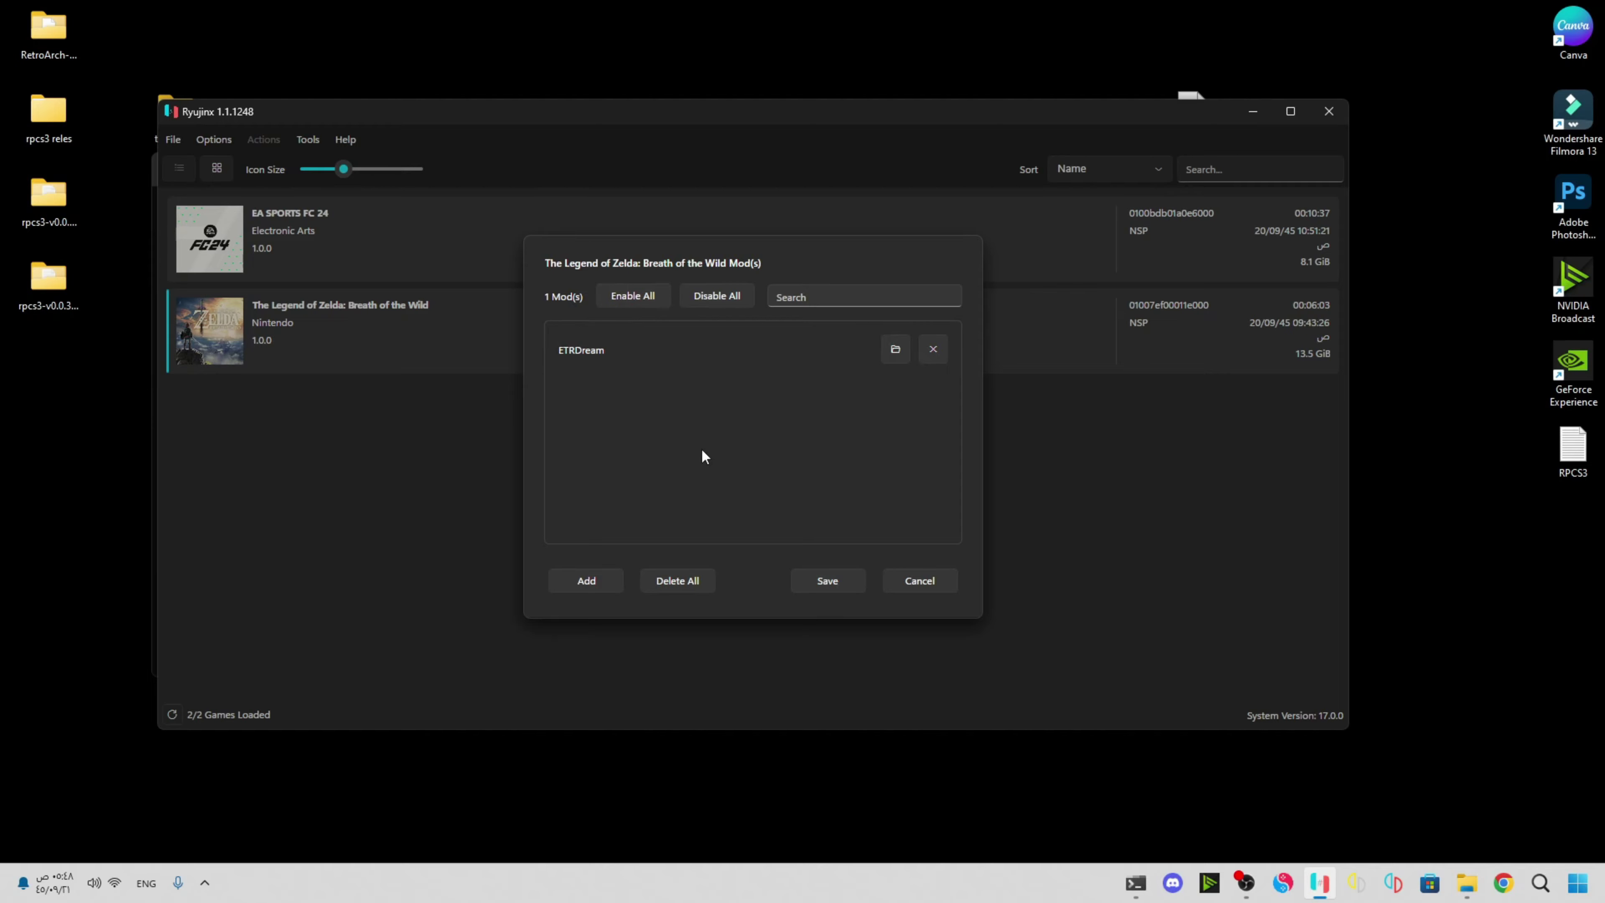
left_click(627, 297)
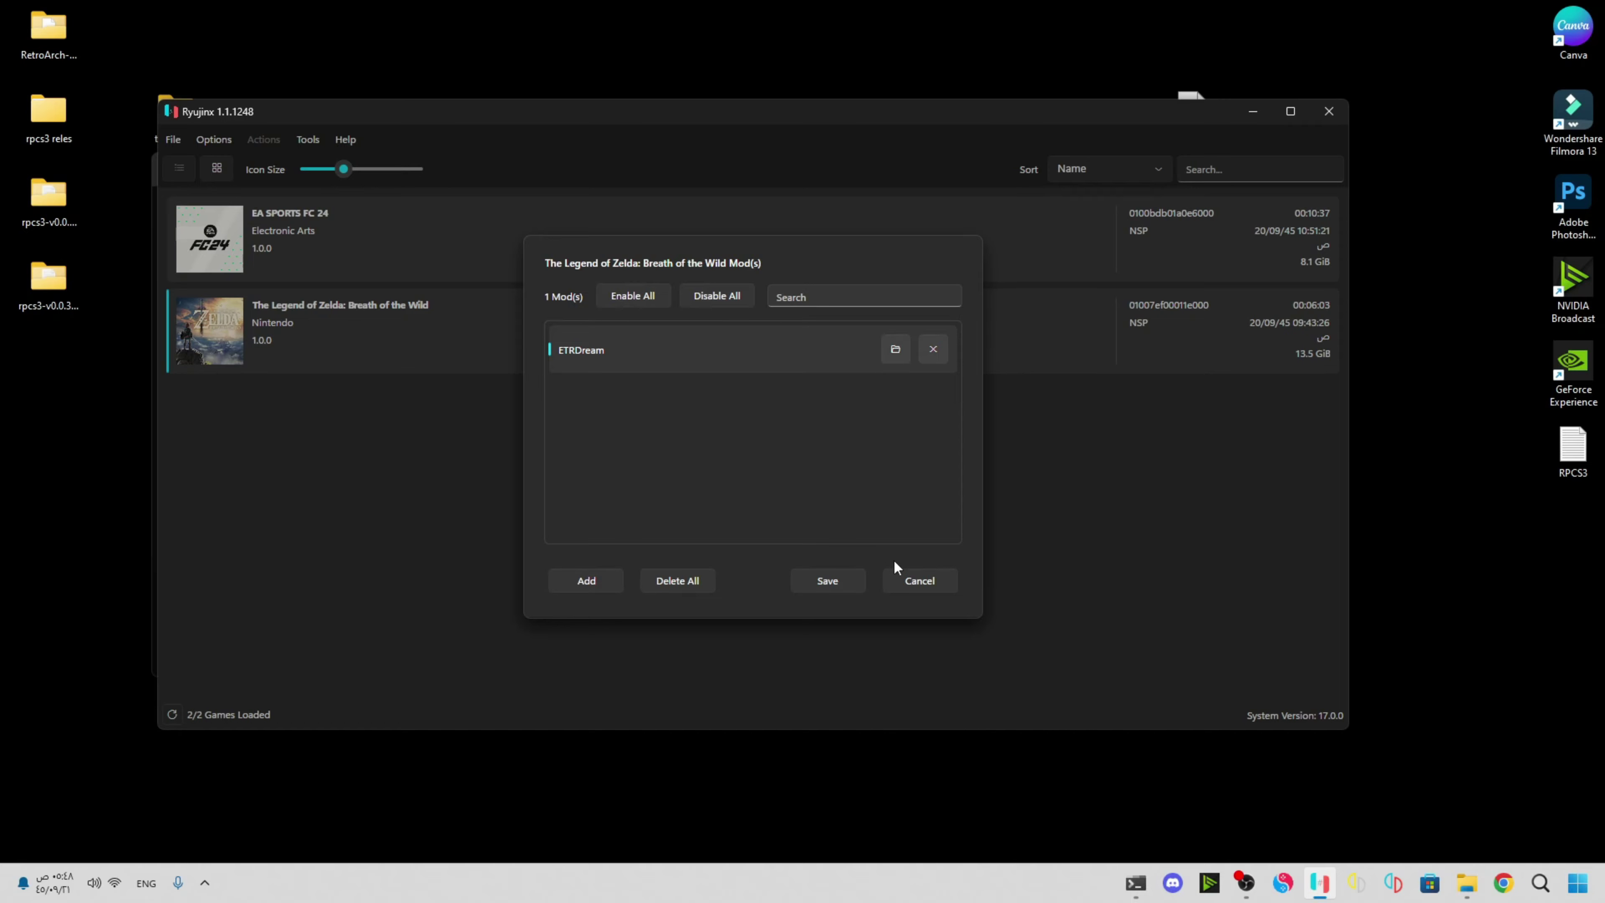
left_click(832, 581)
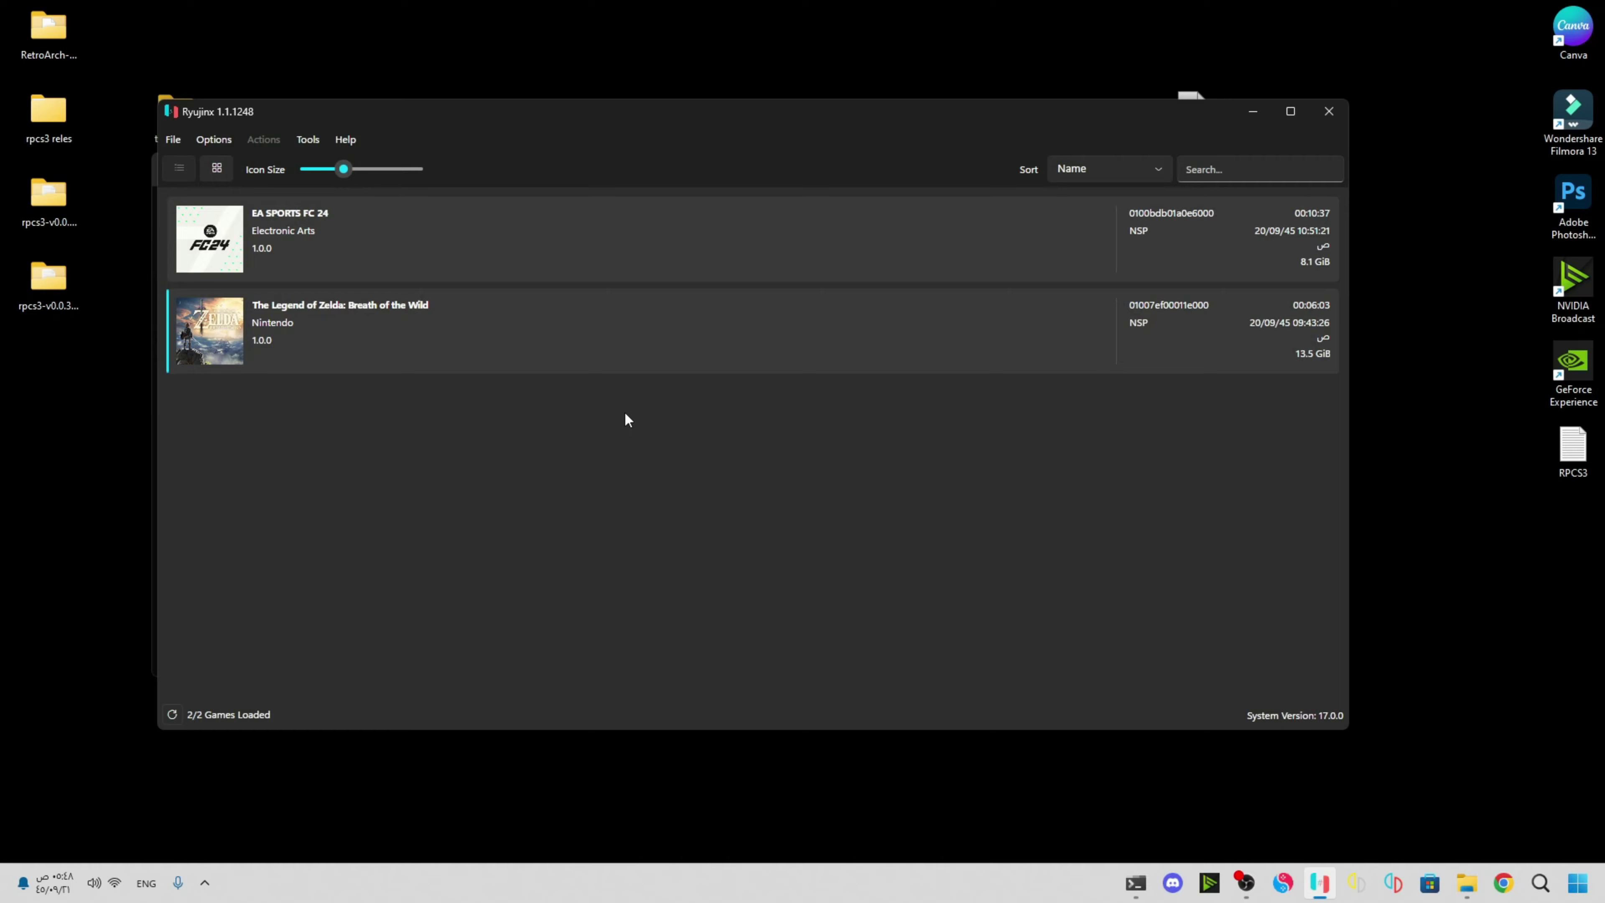
Add the DLC Pack 1 and DLC Pack 2 NSP files to Breath of the Wild, enable both and save.
right_click(617, 328)
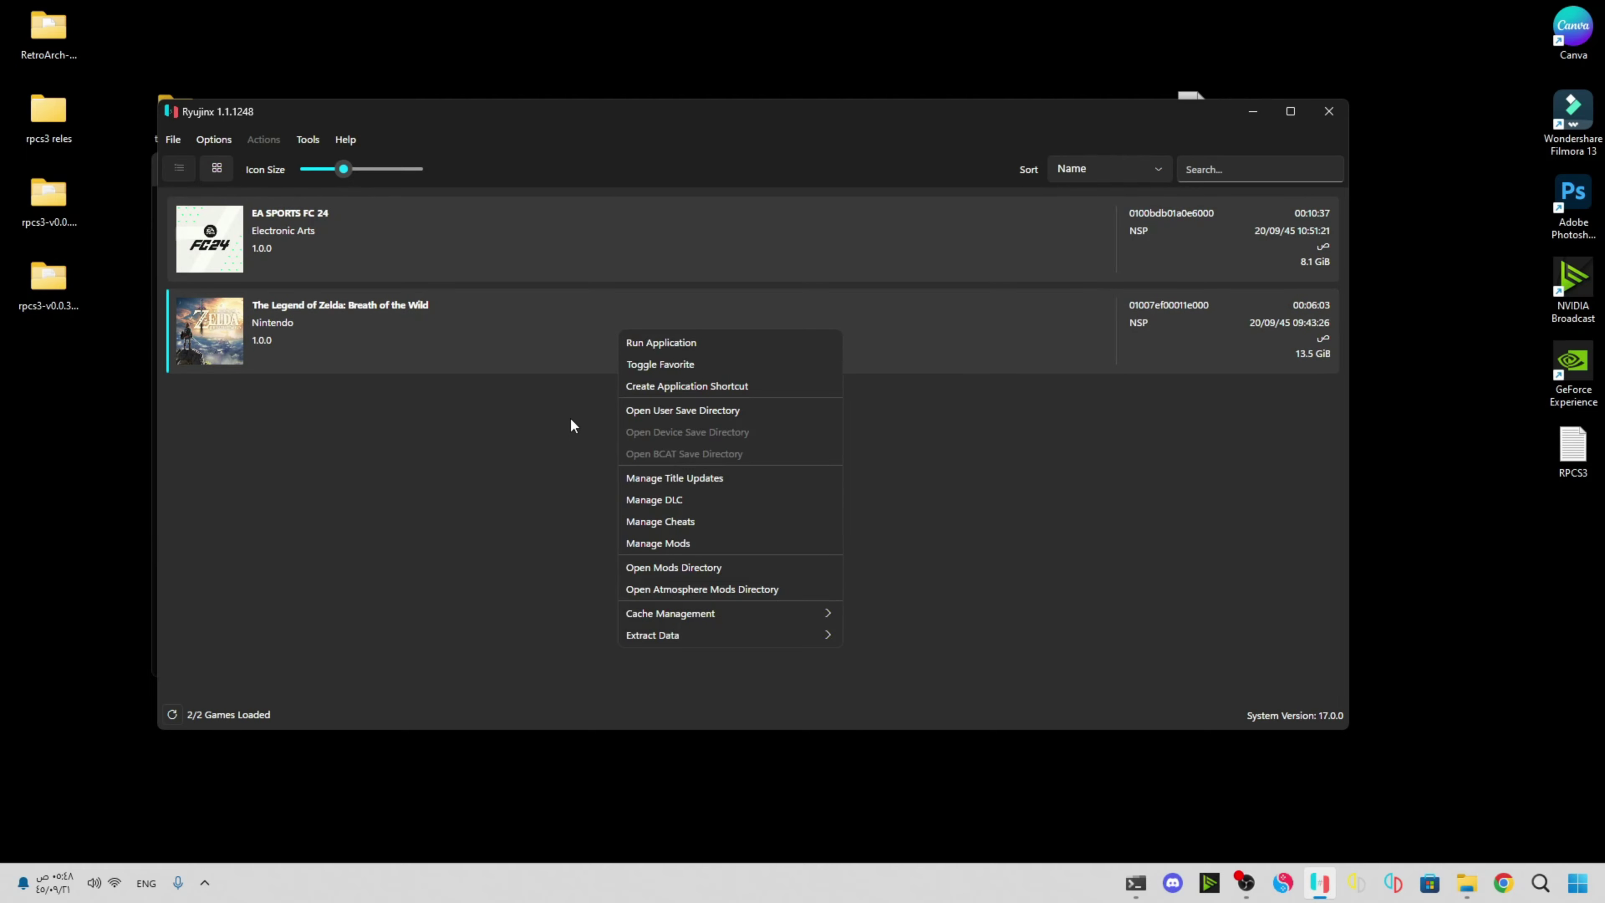
right_click(559, 334)
left_click(698, 506)
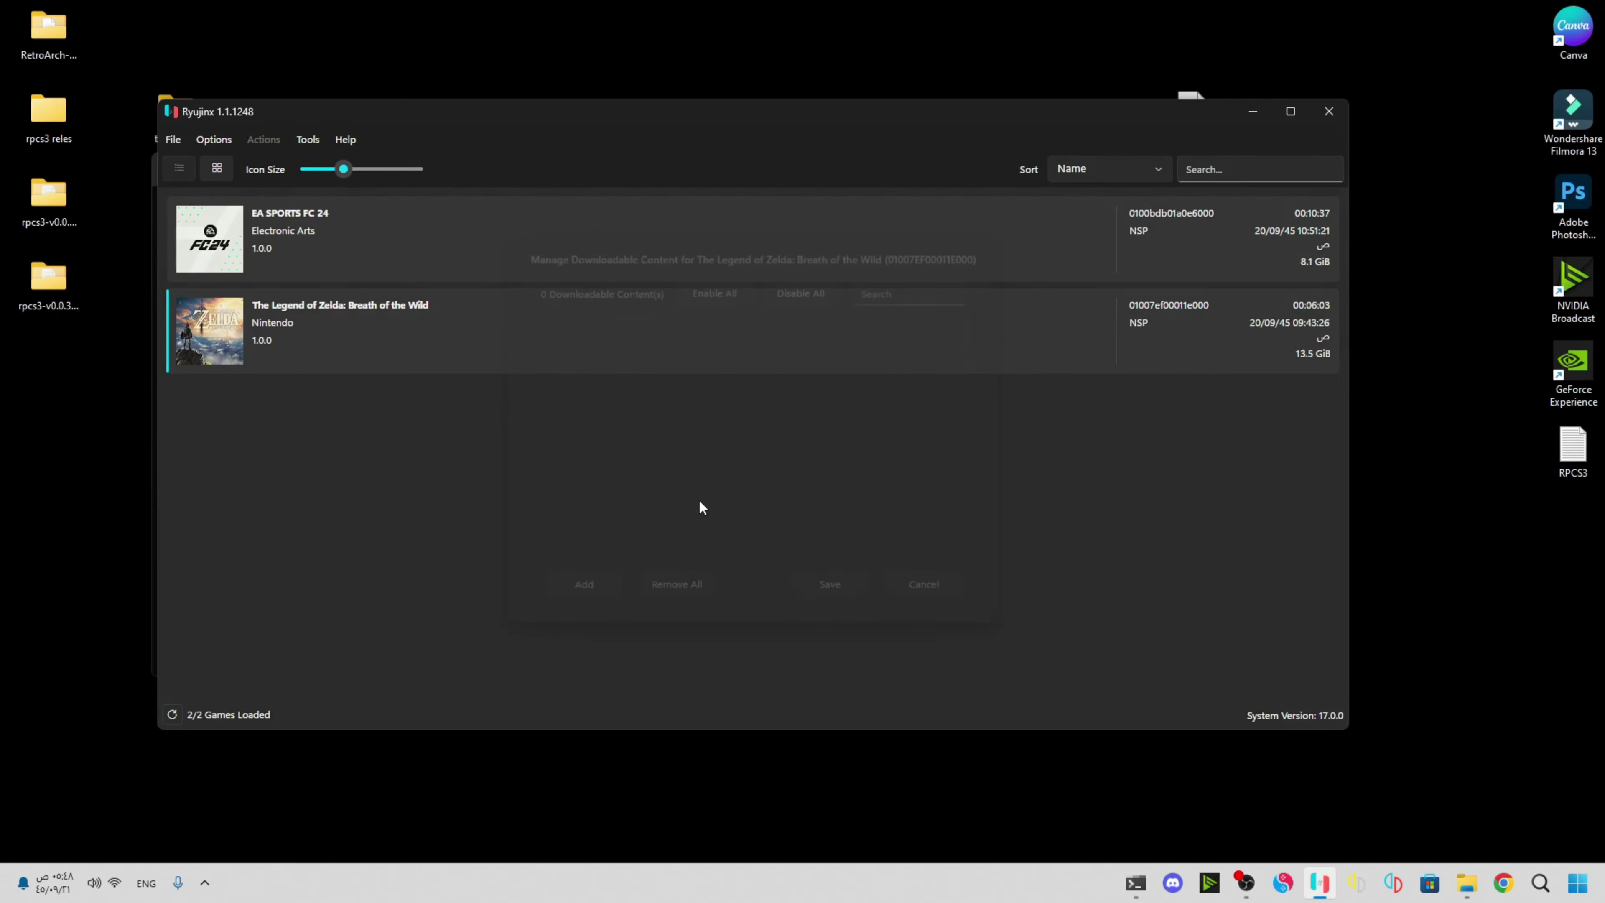
left_click(587, 580)
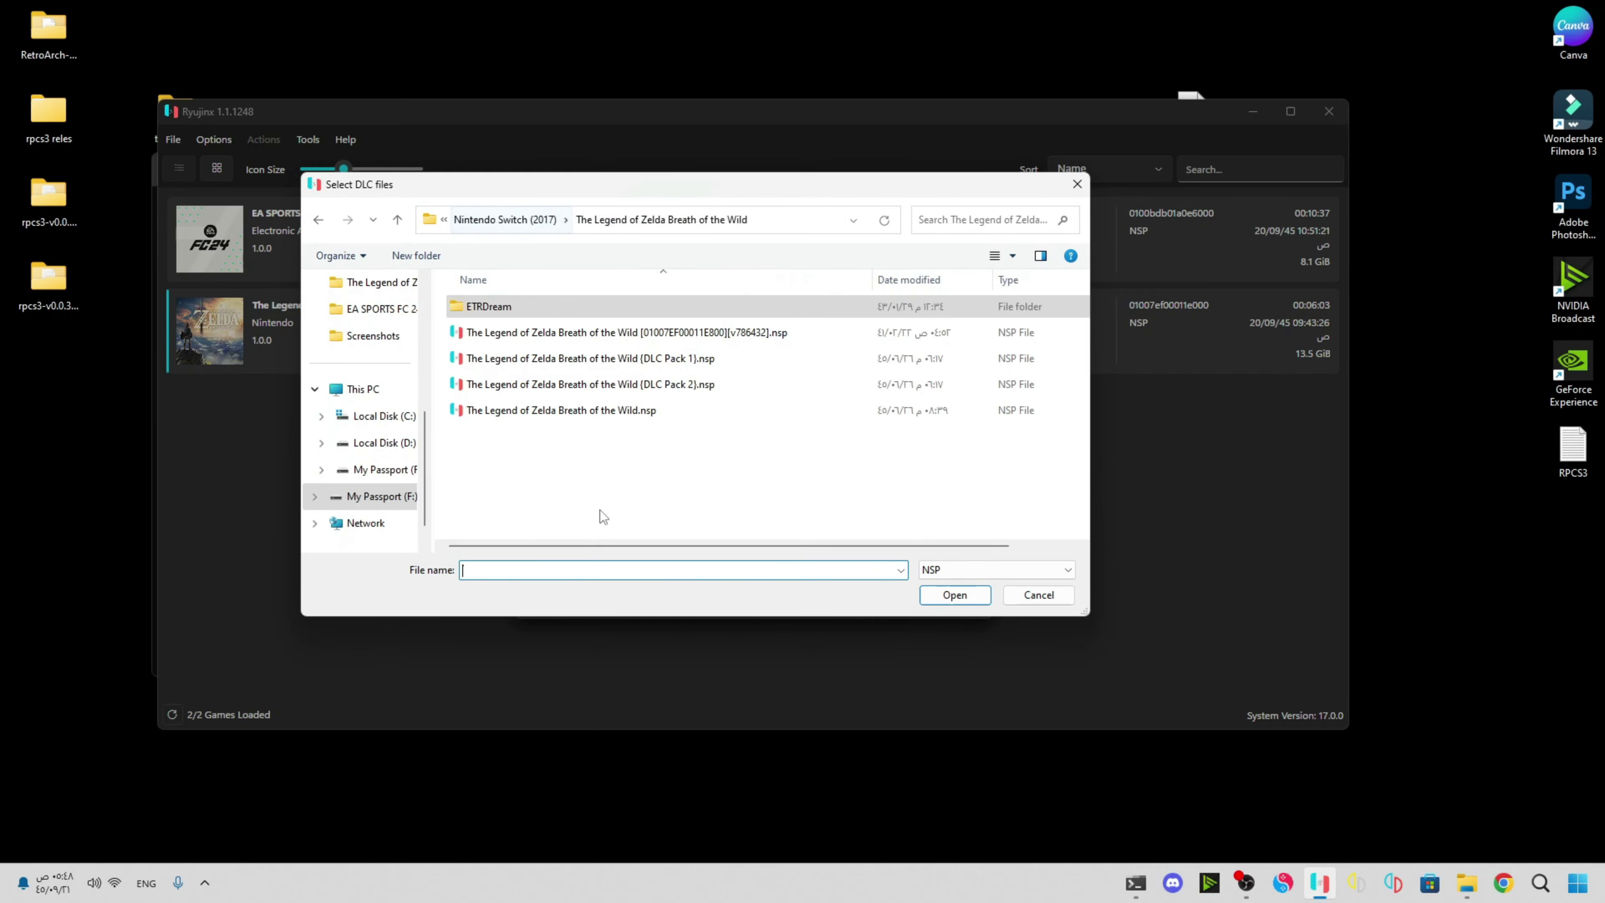
left_click(895, 389)
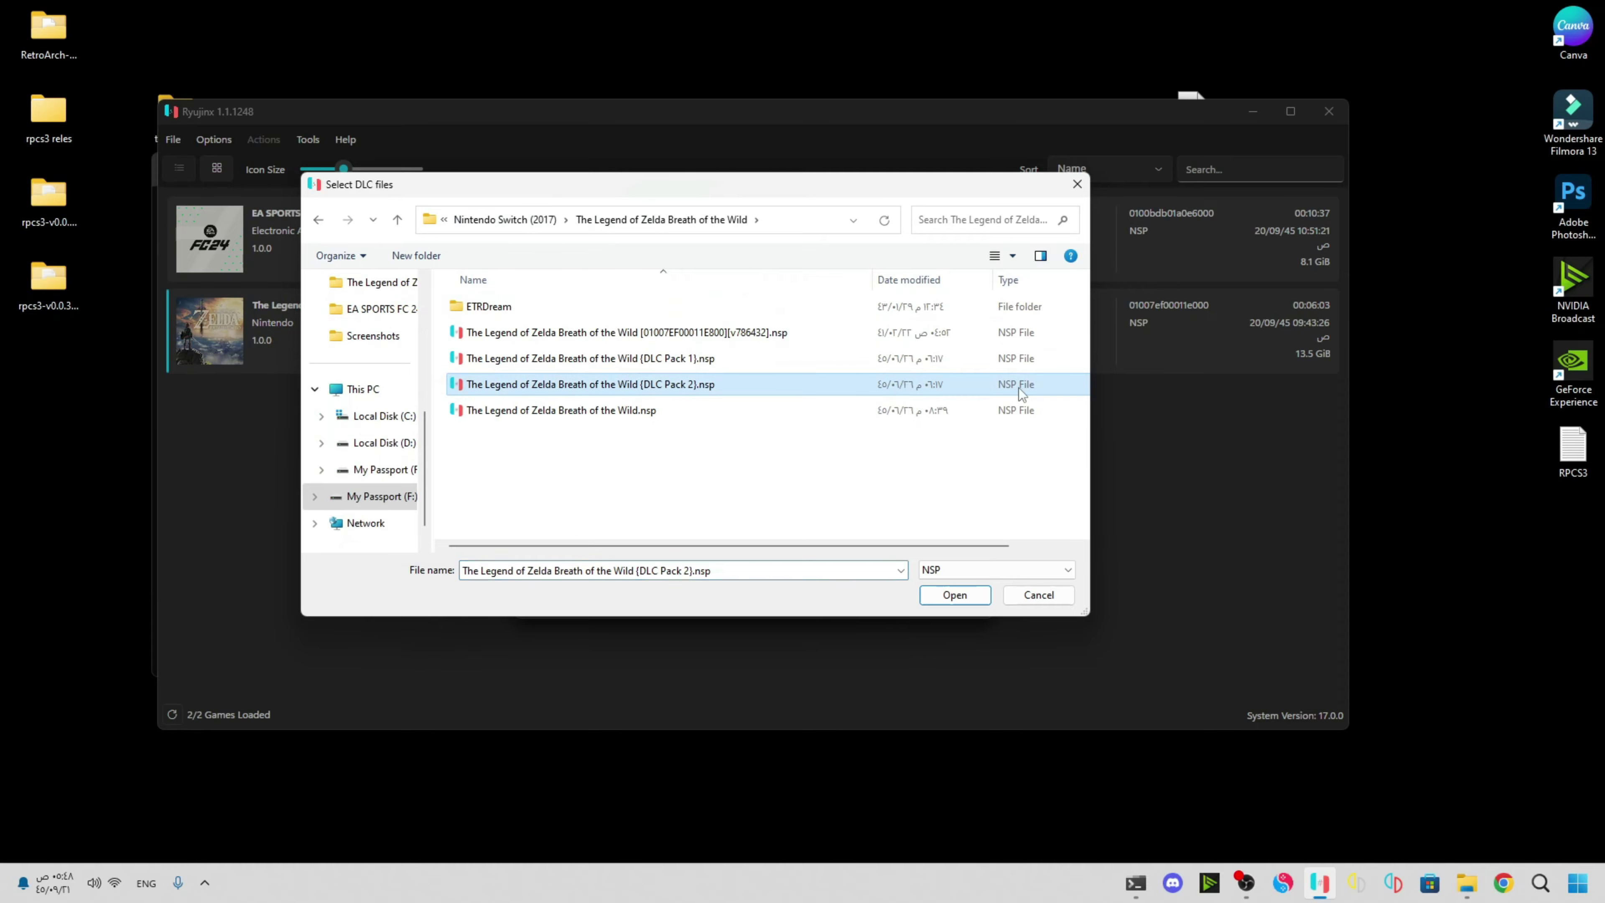
left_click(879, 358, "ctrl")
left_click(955, 594)
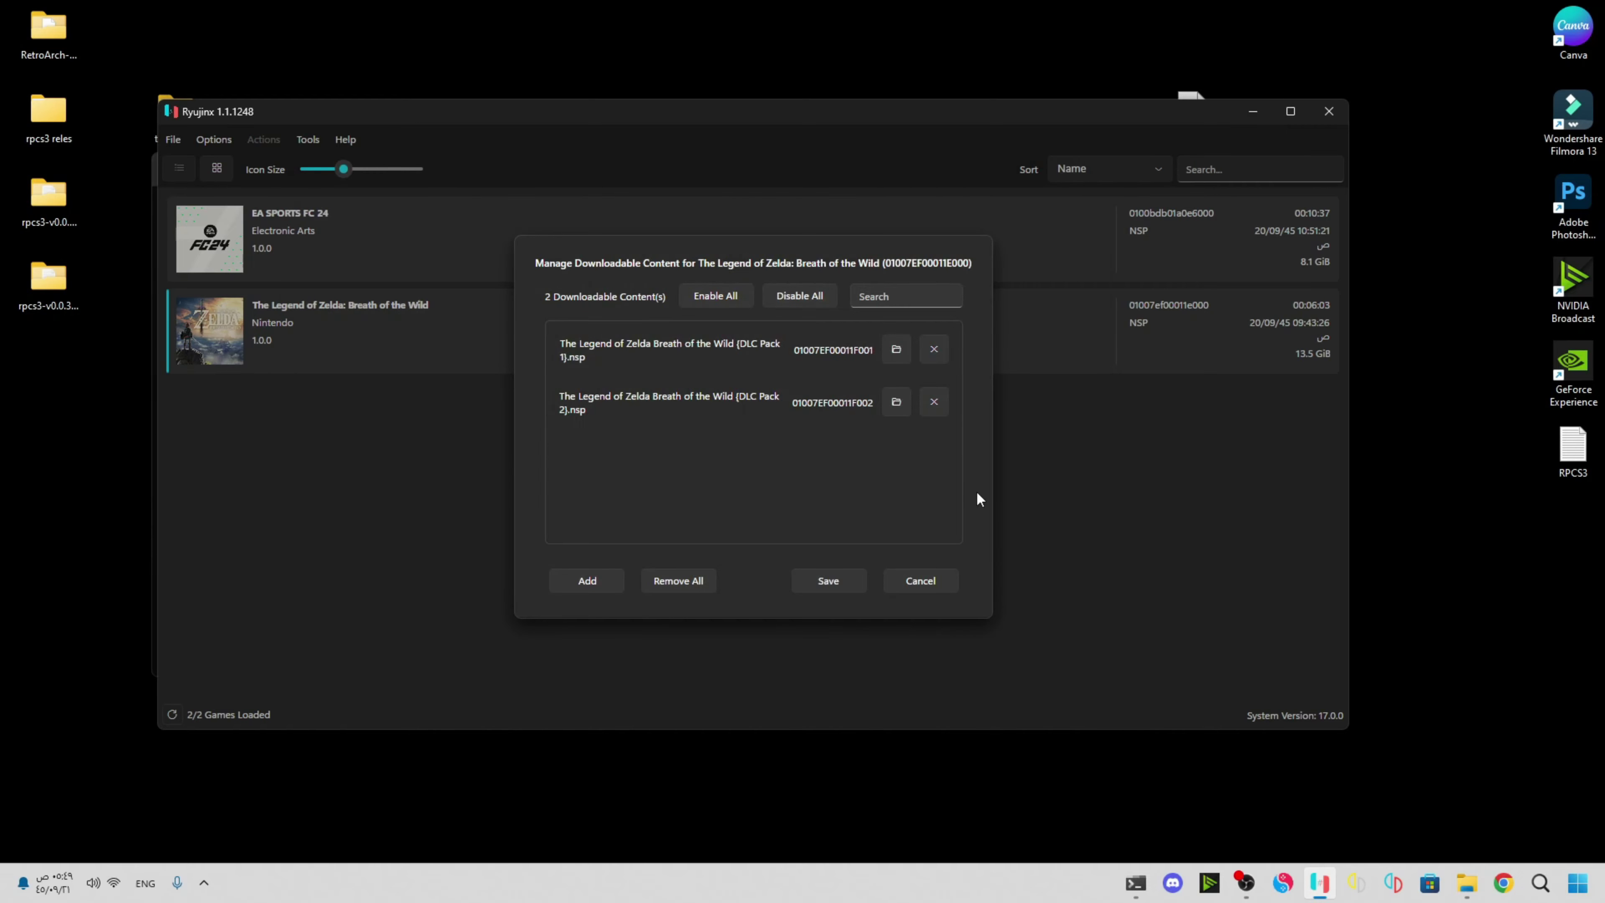
left_click(722, 299)
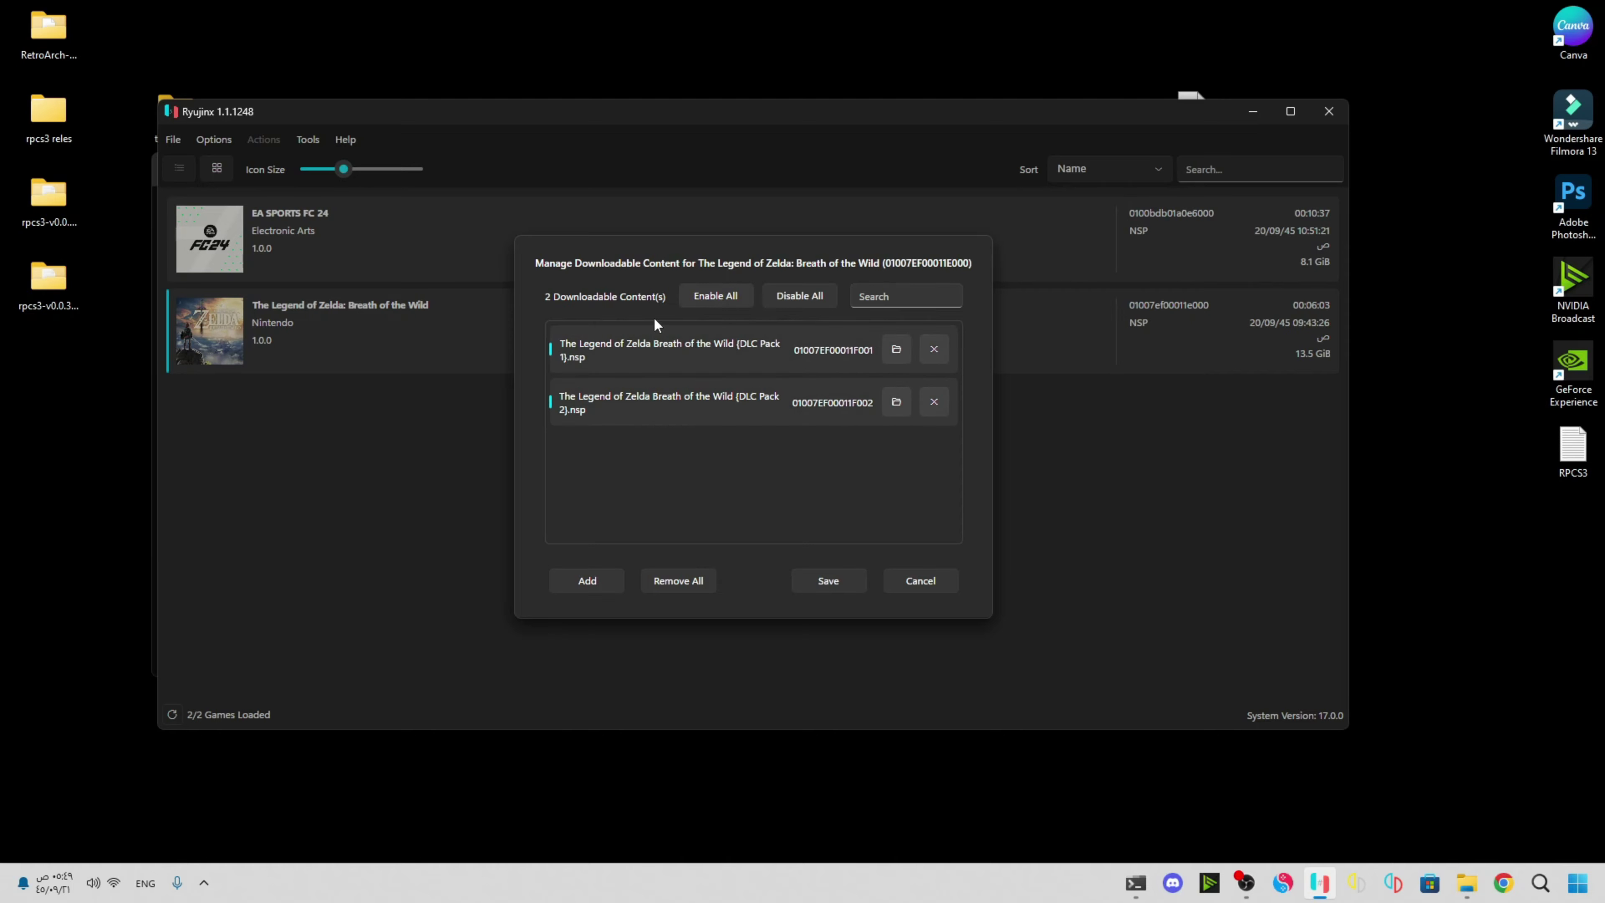
left_click(847, 588)
Add the v786432 update NSP to Breath of the Wild, select Version 1.6.0 as the active update and save.
right_click(794, 318)
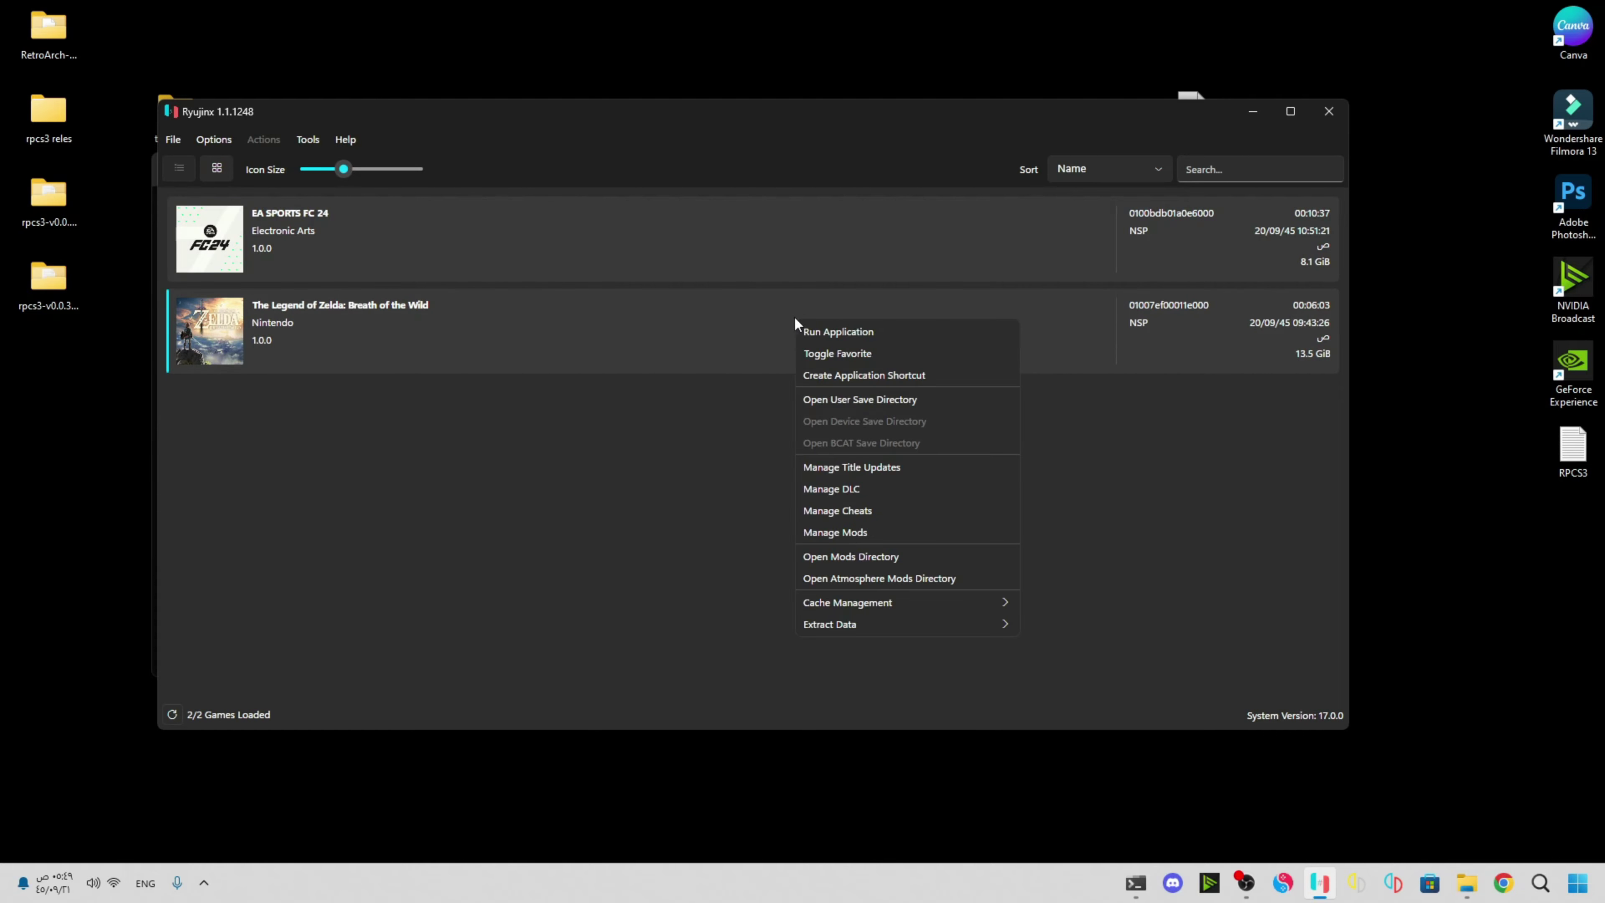
left_click(965, 469)
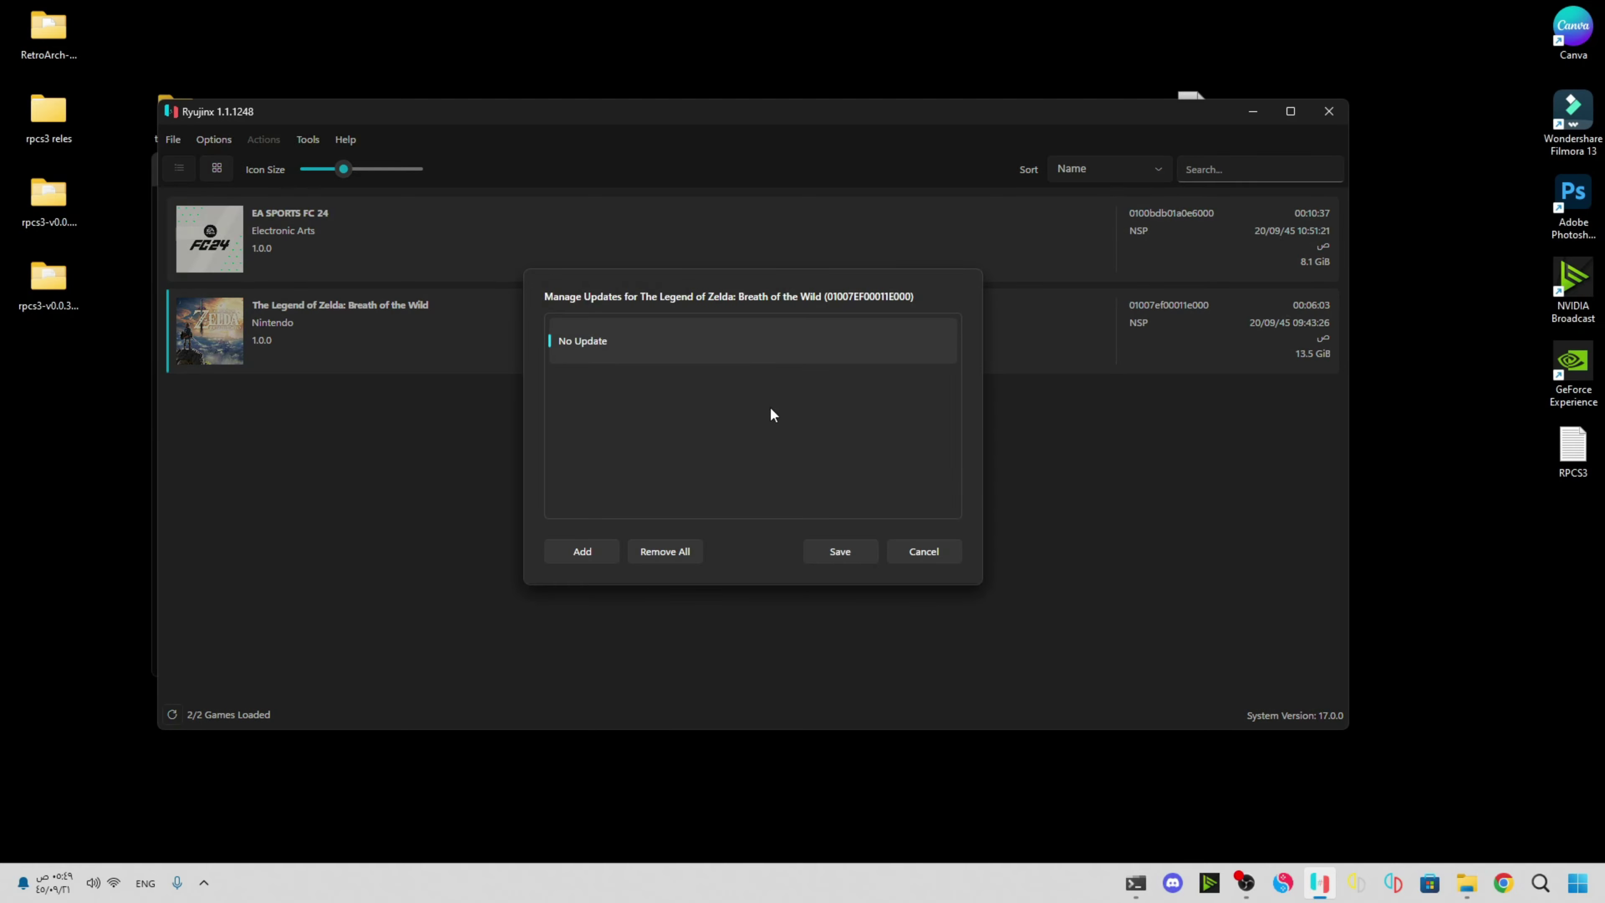
left_click(599, 554)
left_click(643, 336)
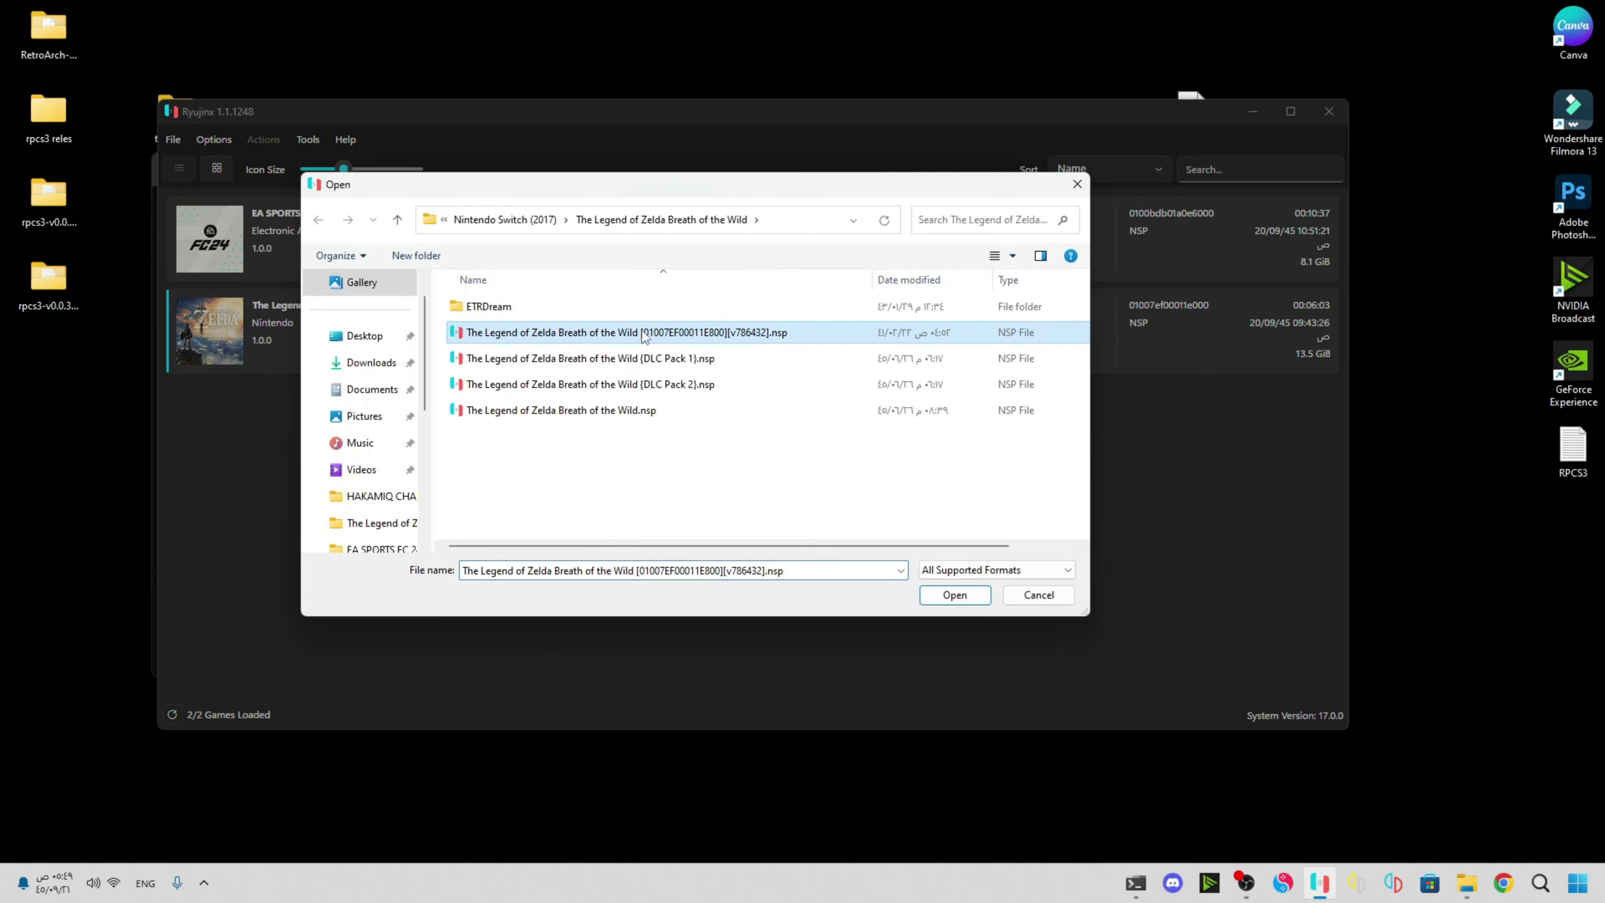
left_click(955, 594)
left_click(681, 399)
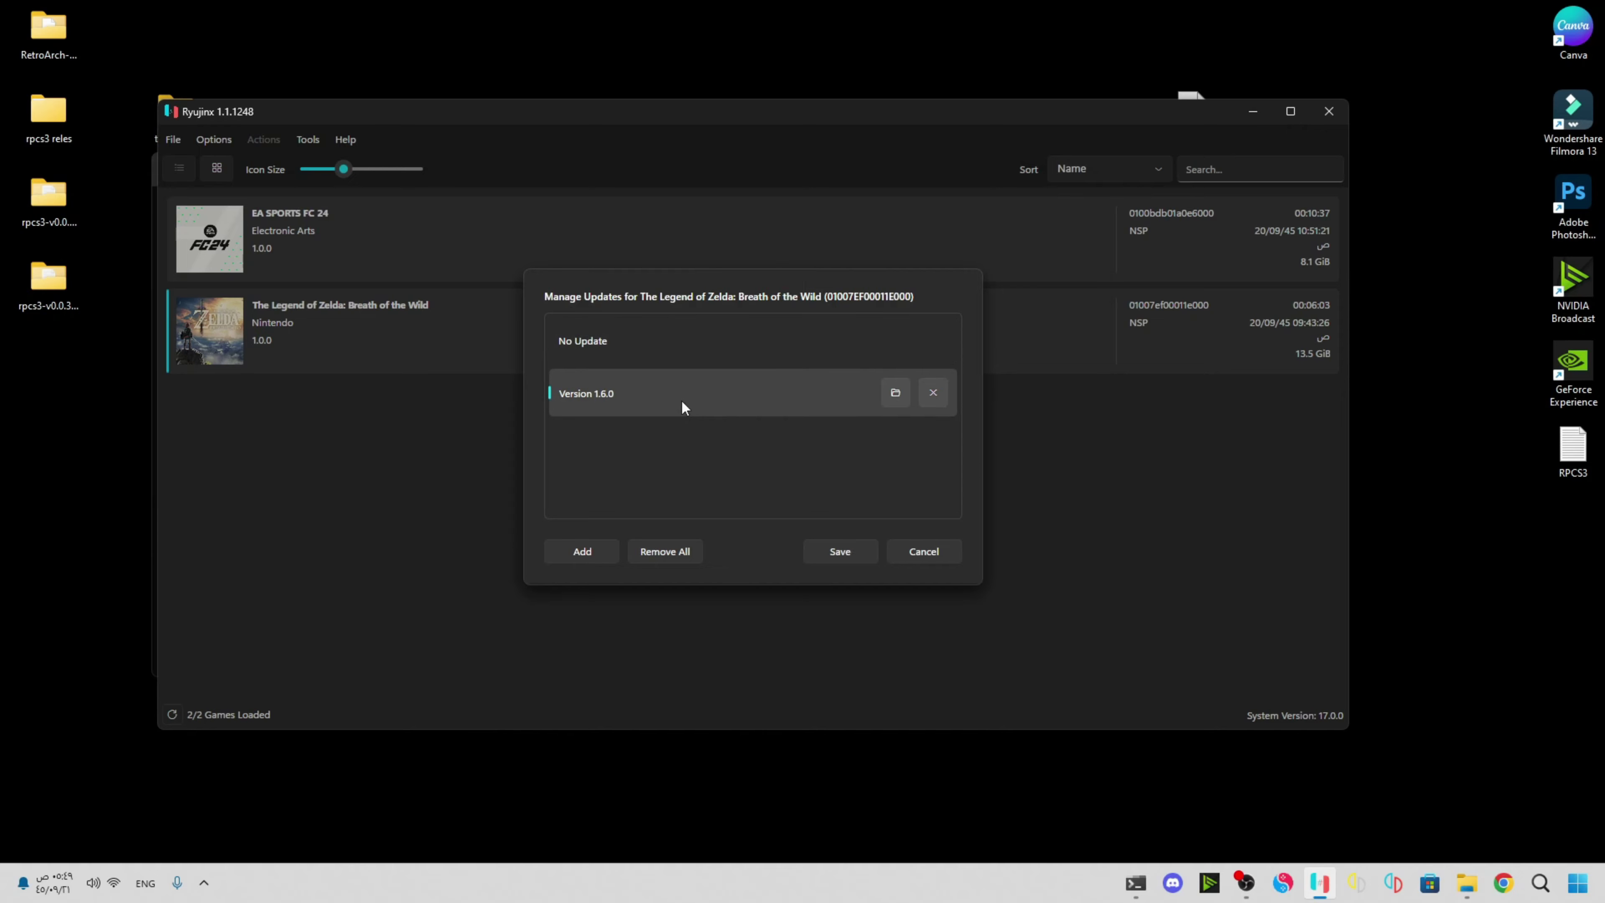
left_click(841, 550)
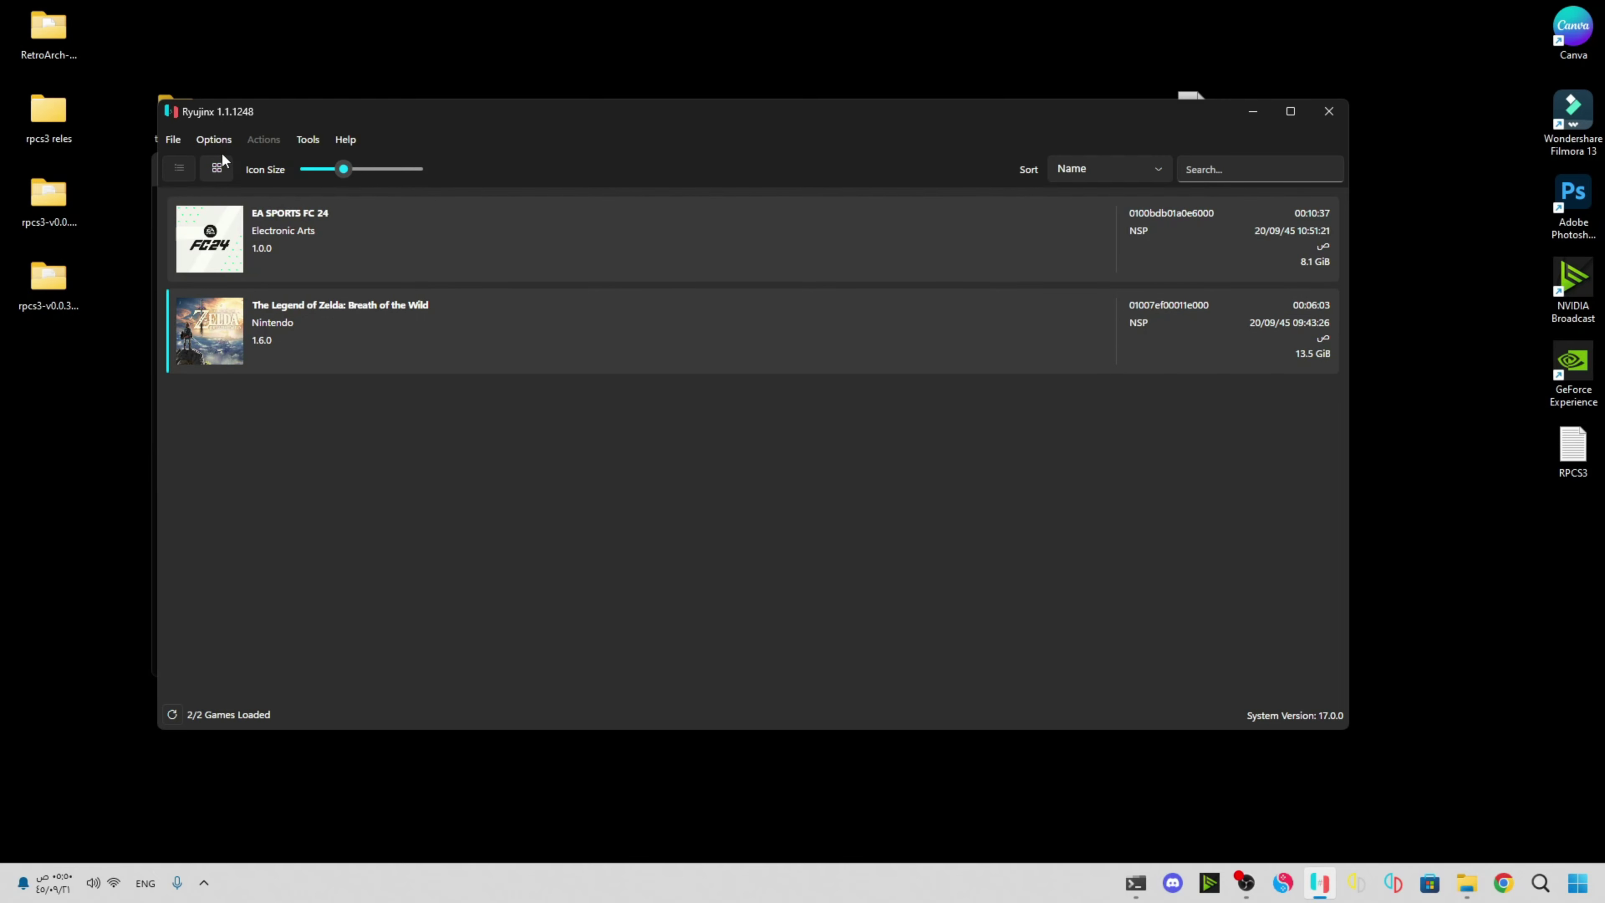
Set the emulator's system language to British English and save the settings.
left_click(213, 138)
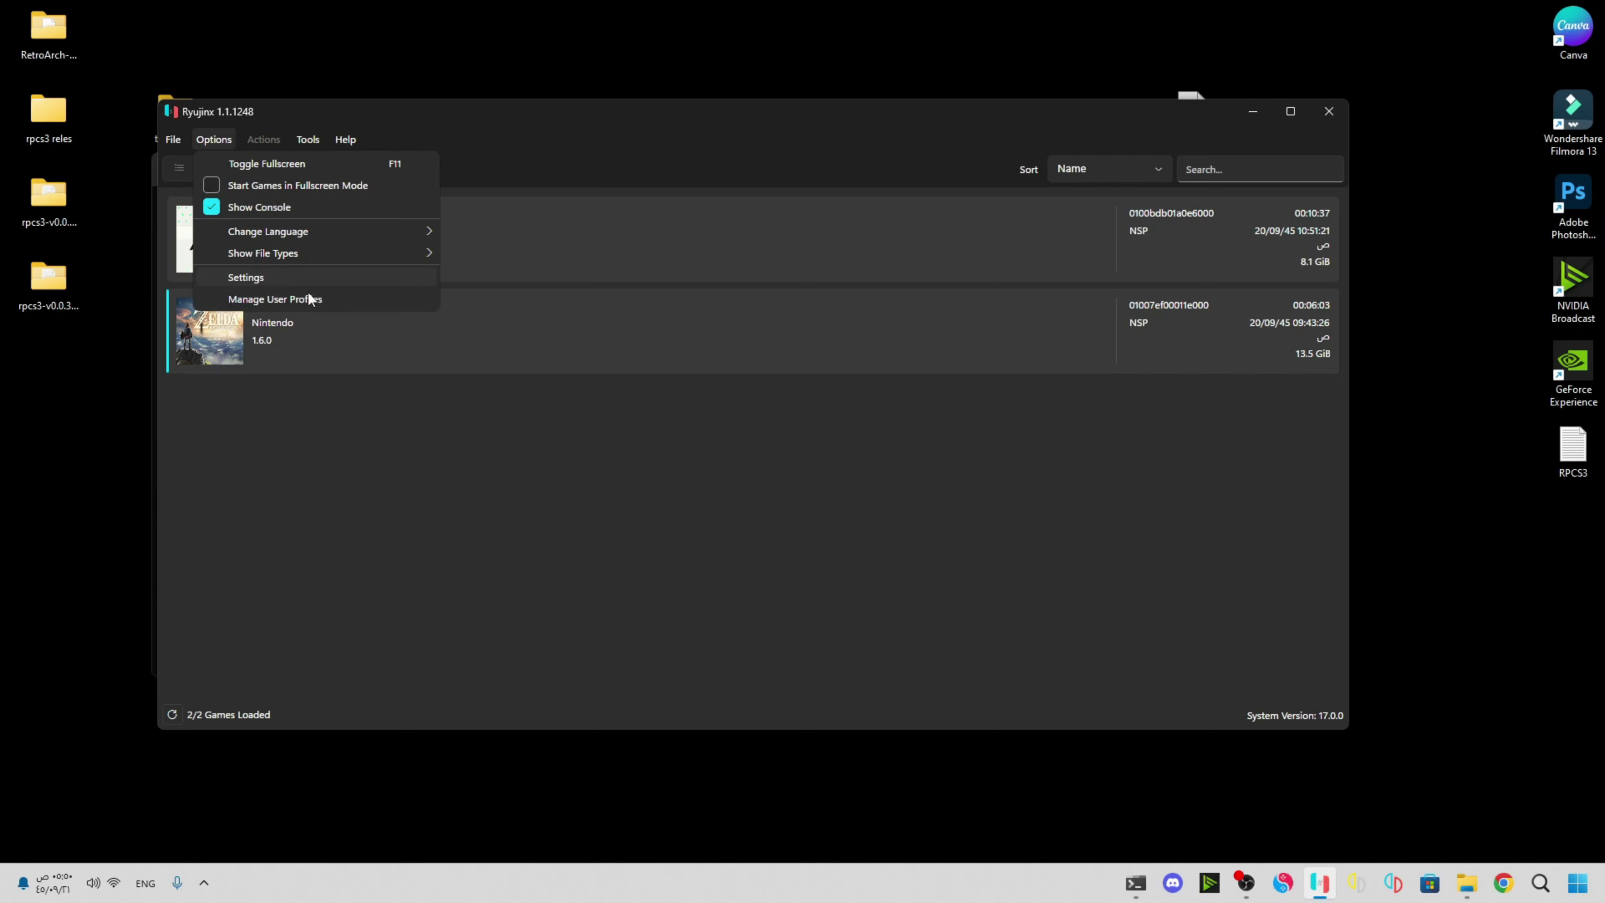
left_click(309, 278)
left_click(388, 271)
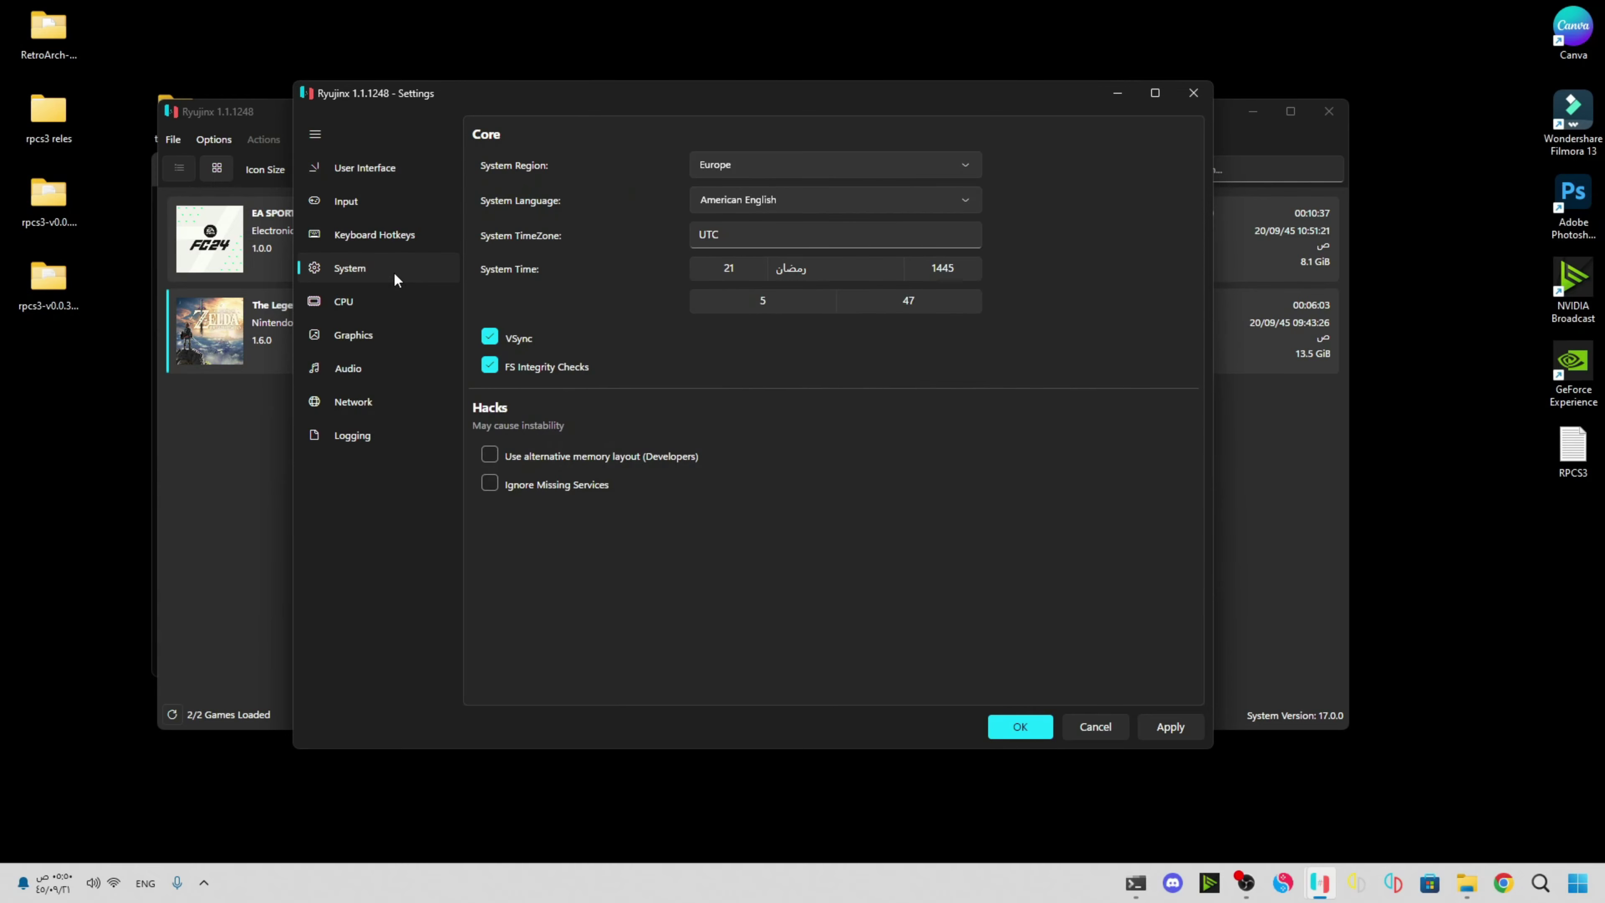
left_click(825, 201)
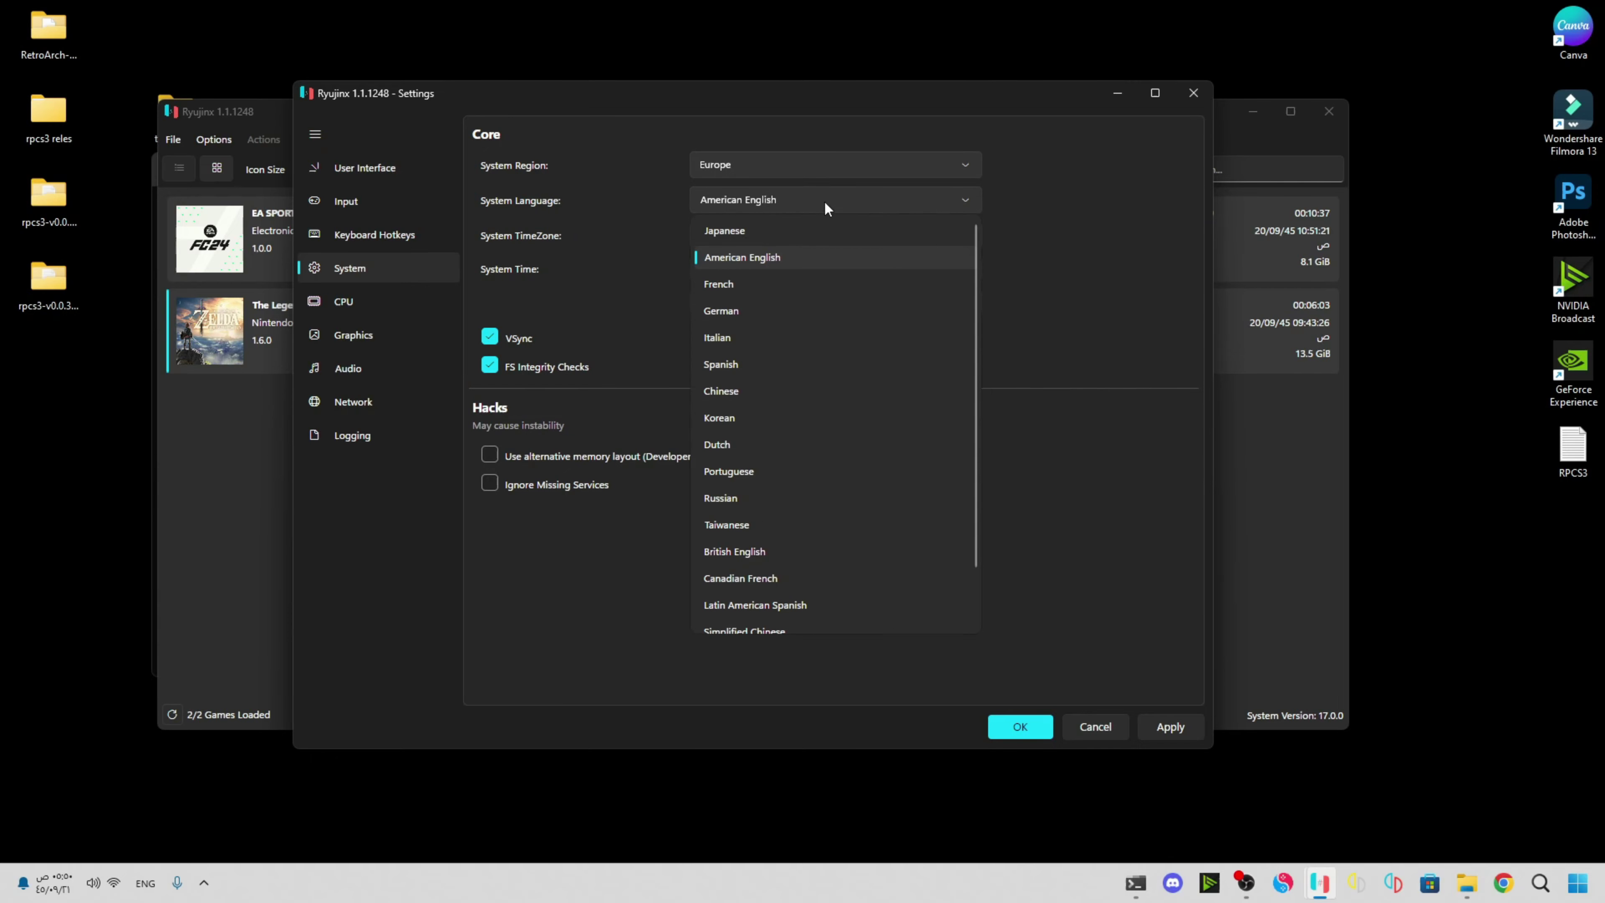
left_click(760, 553)
left_click(1033, 734)
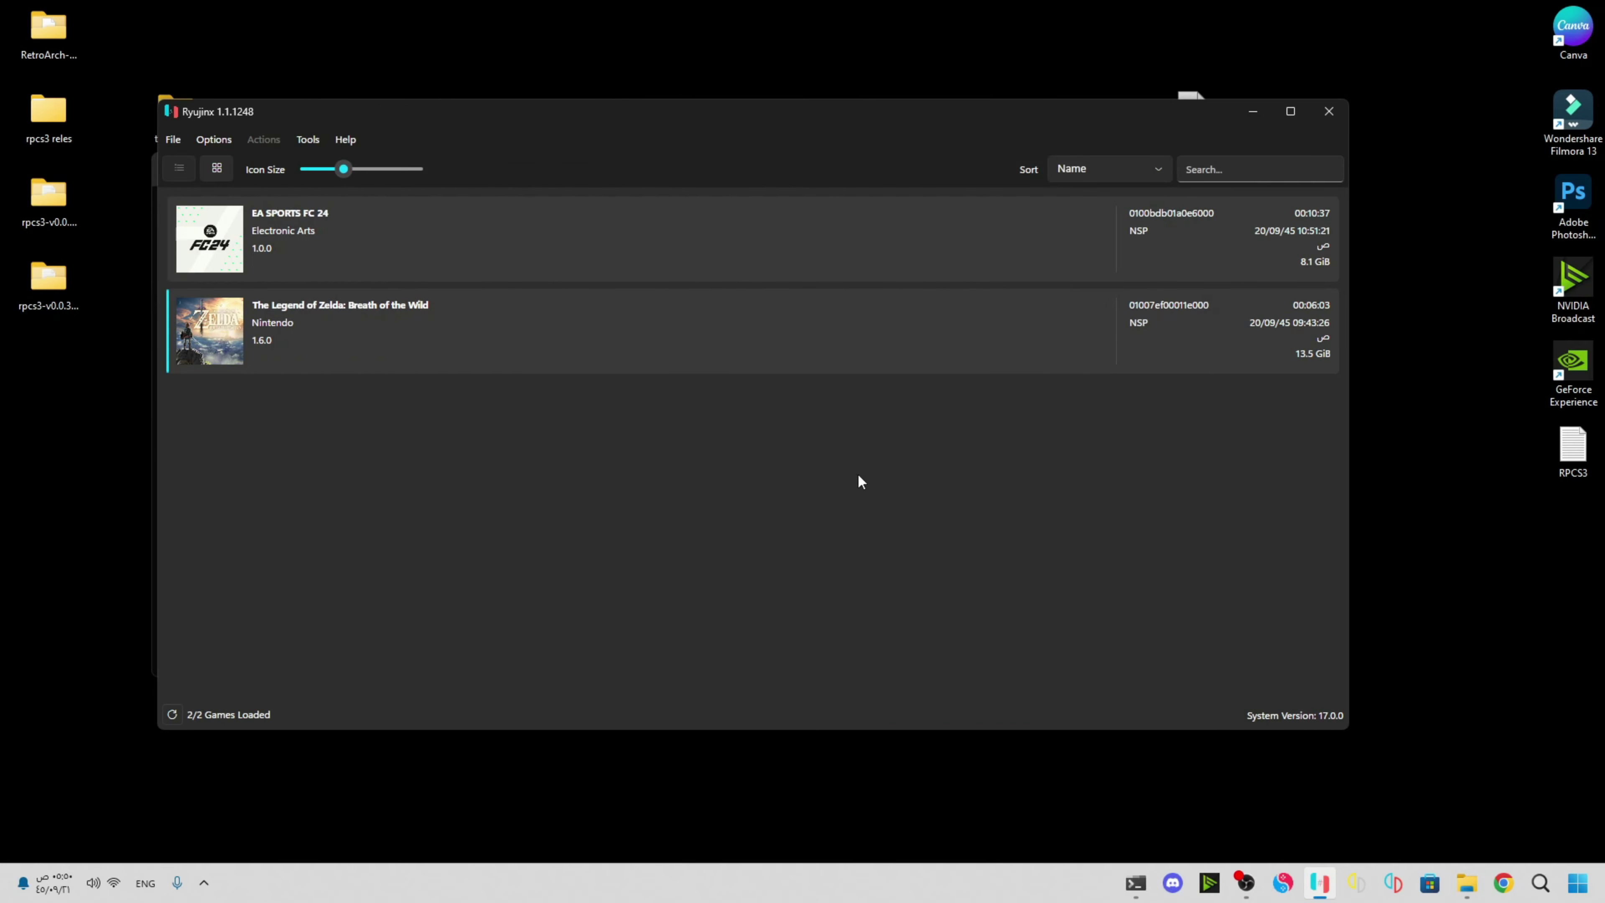
Run The Legend of Zelda: Breath of the Wild from the game list.
right_click(646, 306)
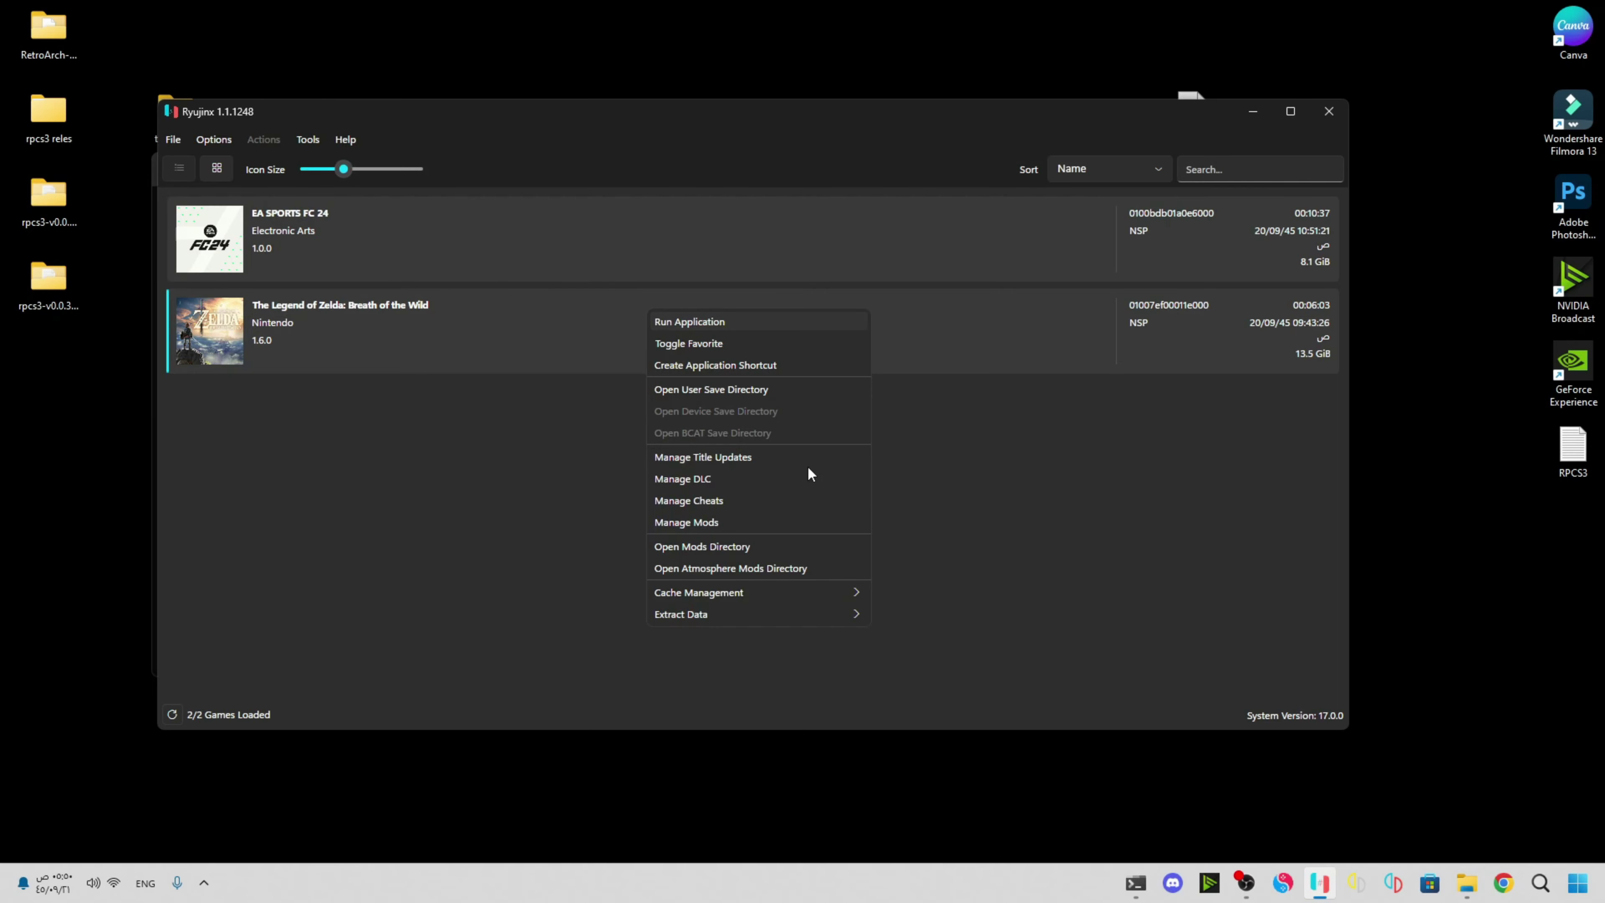
left_click(865, 322)
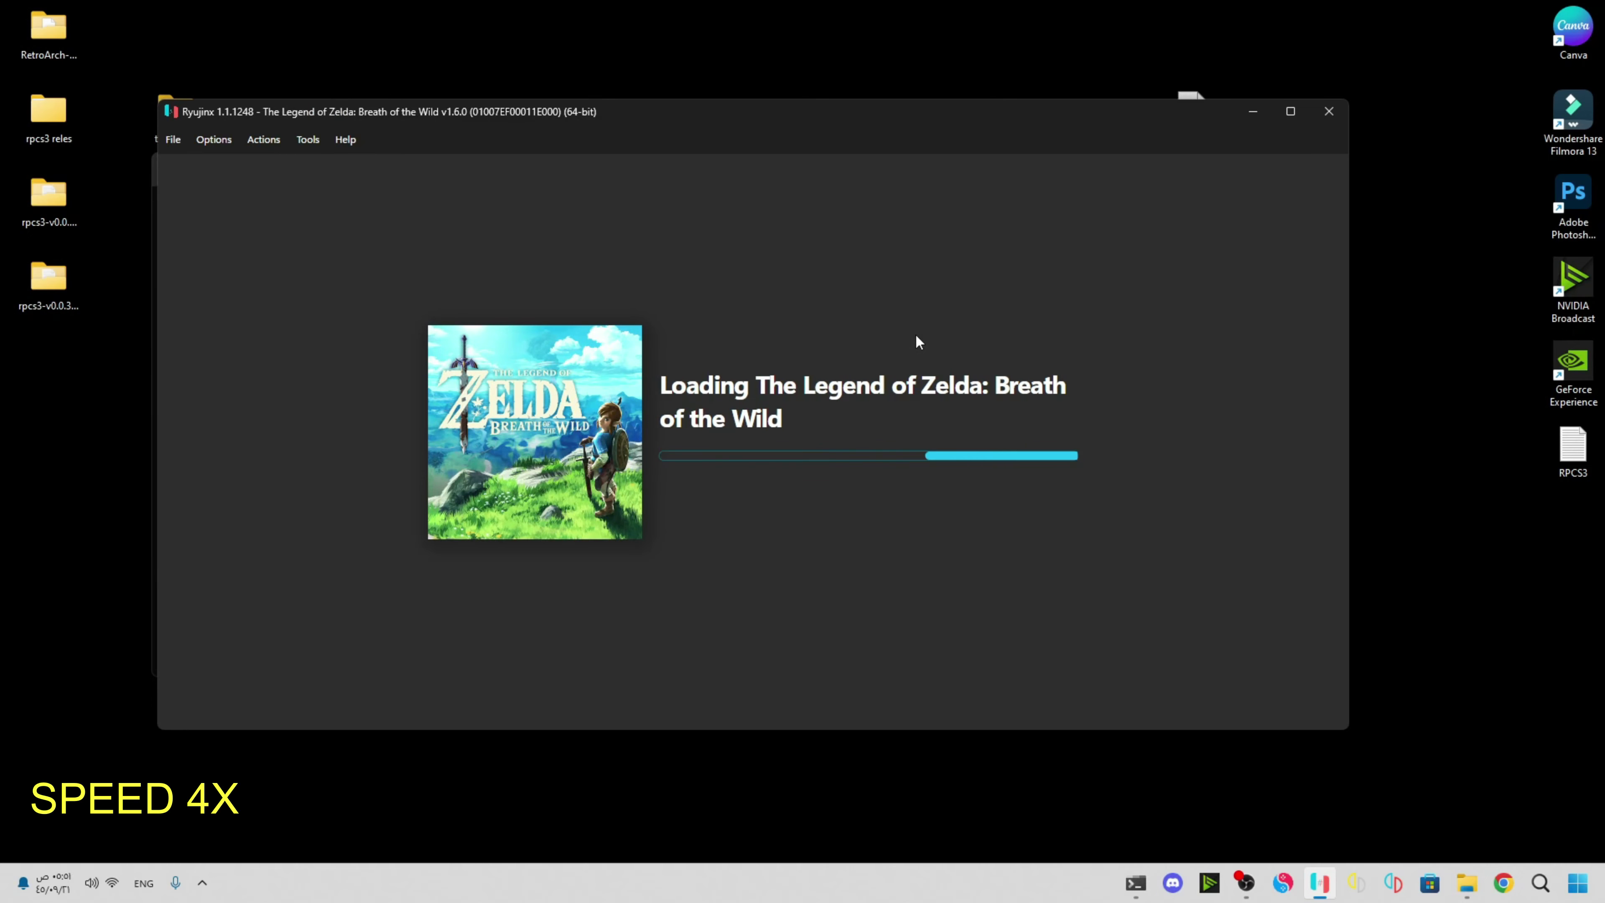